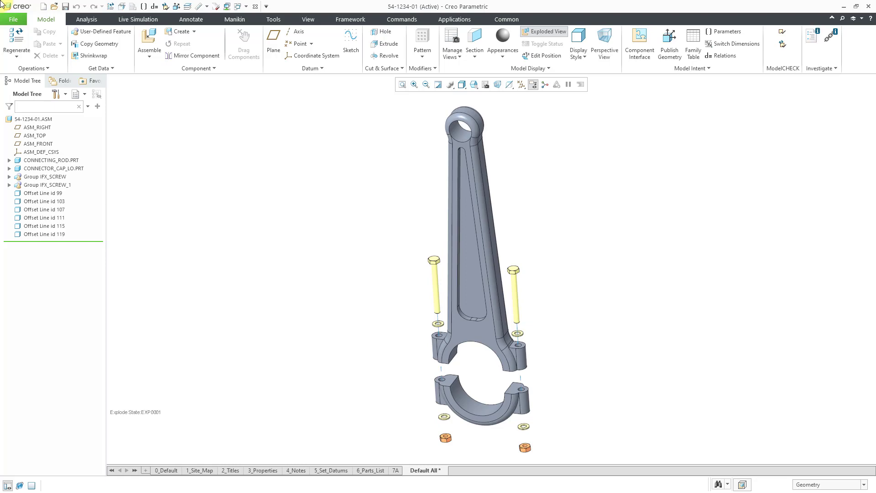
# Close the connecting rod assembly, and examine the engine assembly in its exploded view before closing it too
pyautogui.click(255, 7)
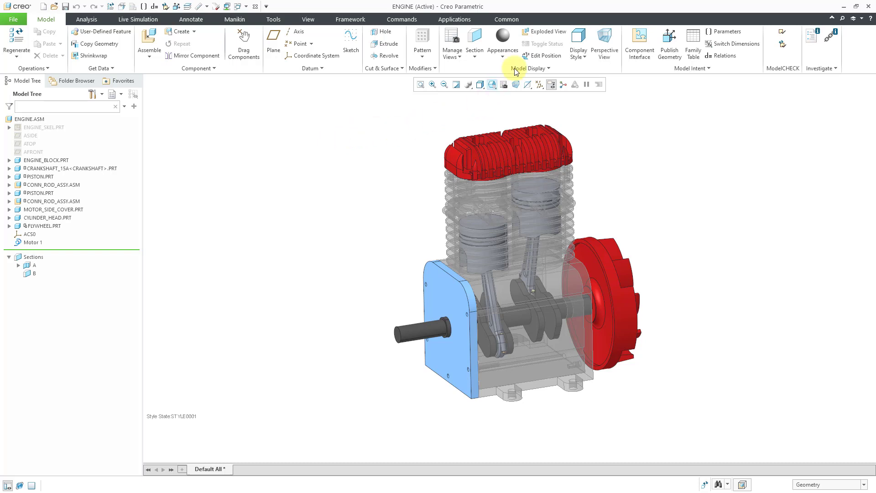
pyautogui.click(536, 31)
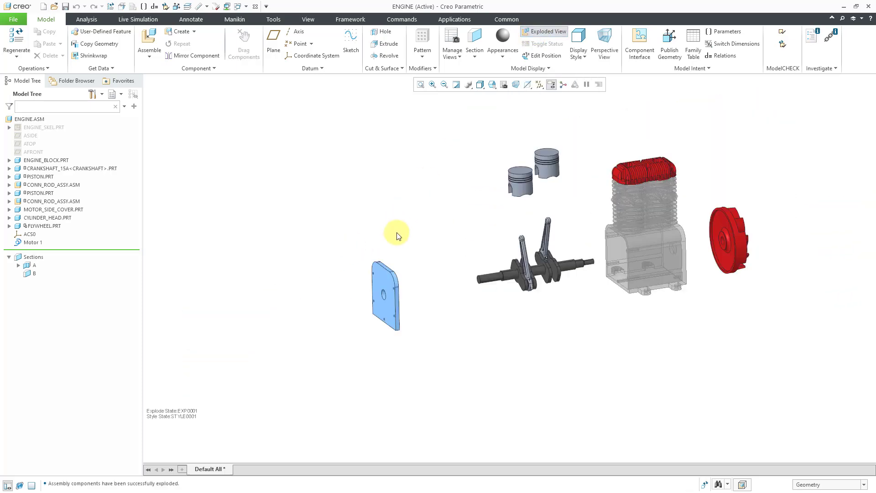
pyautogui.scroll(2, 660, 131)
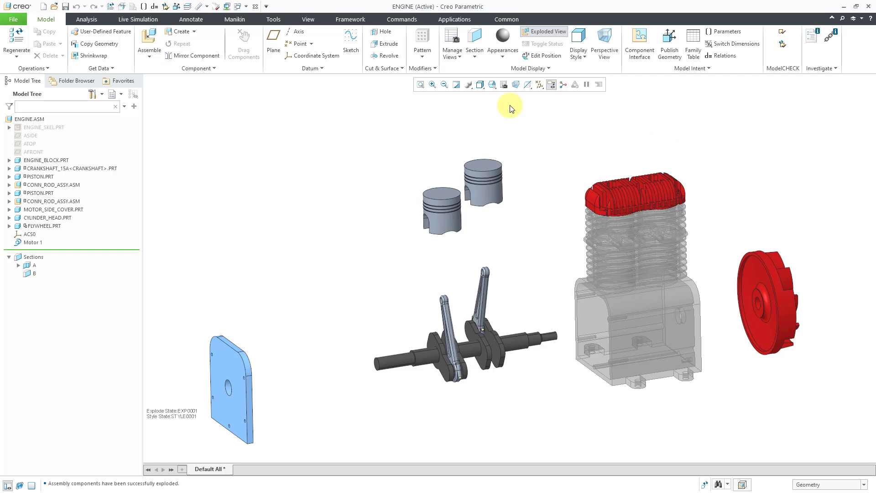
pyautogui.click(255, 7)
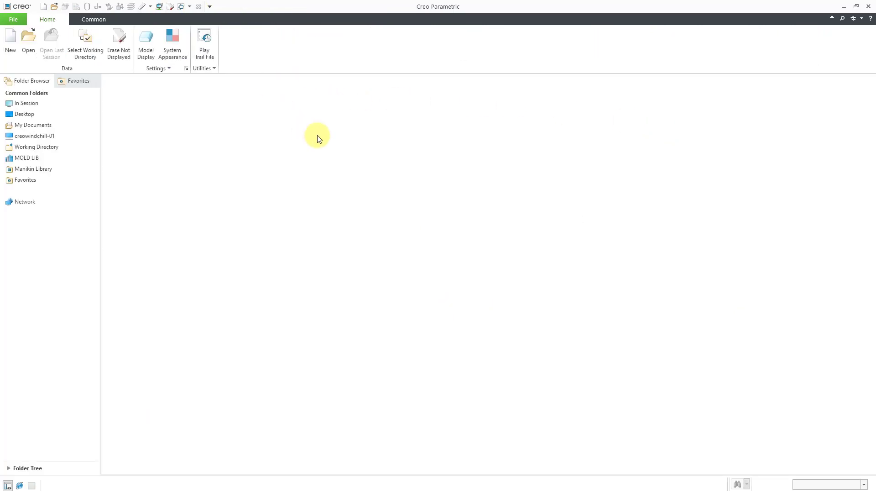
# Create a new design assembly from the default template with file name 76-0987-01 and common name ENGINE
pyautogui.click(18, 55)
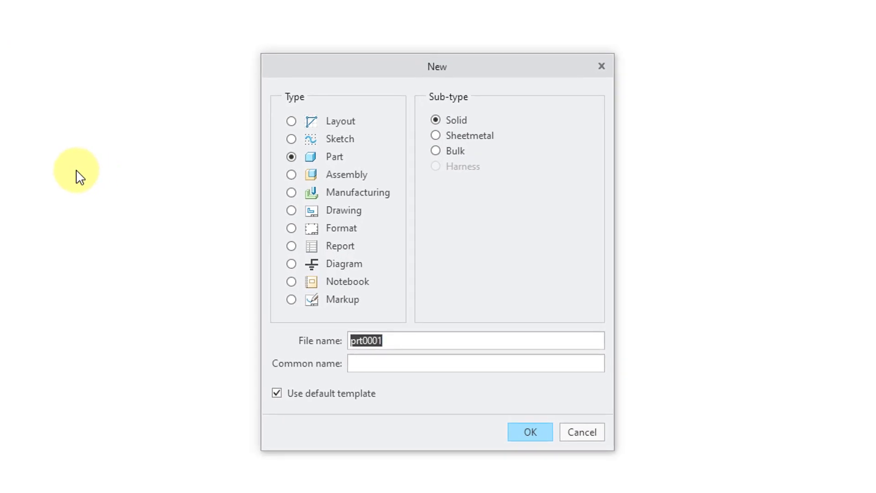
pyautogui.click(340, 177)
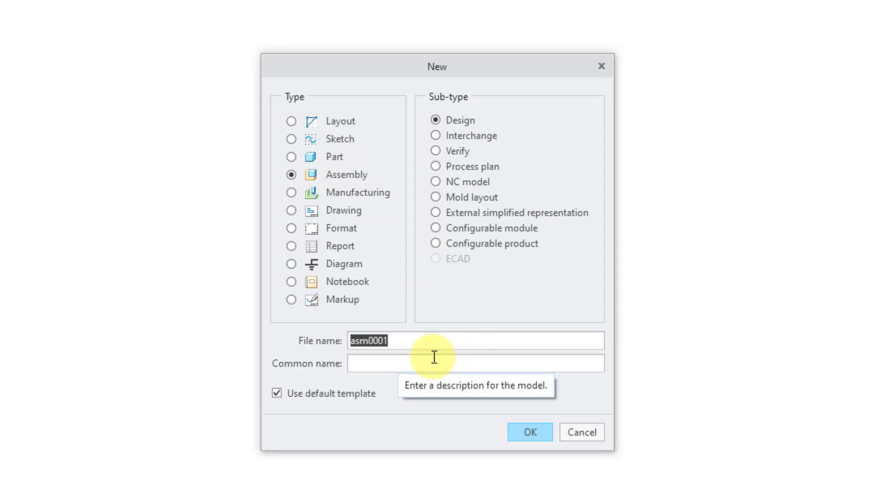
pyautogui.write('76-0')
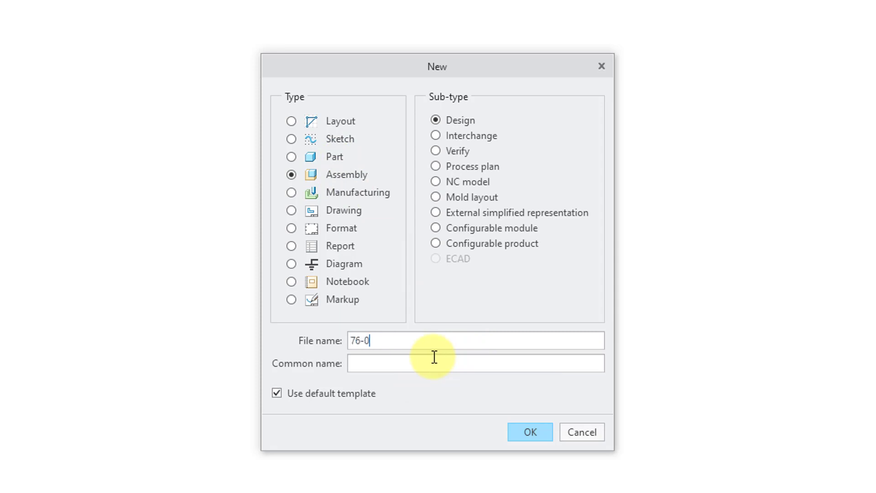
pyautogui.write('987-01')
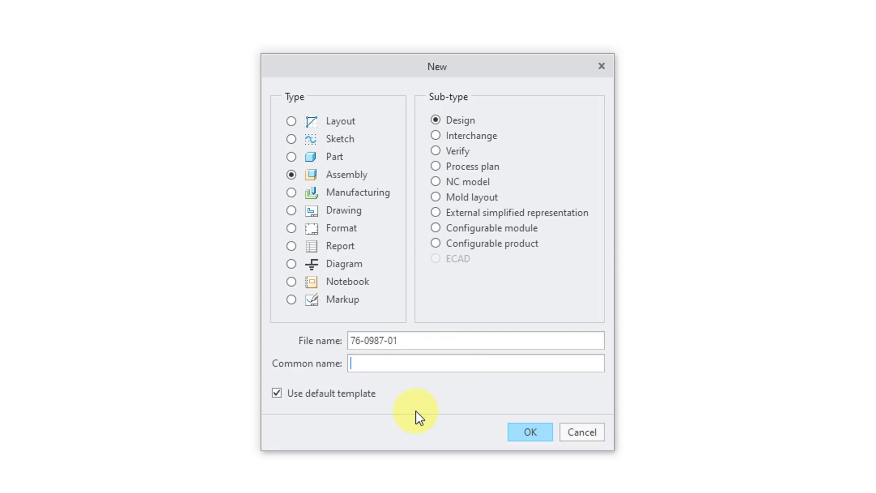
pyautogui.write('ENGINE')
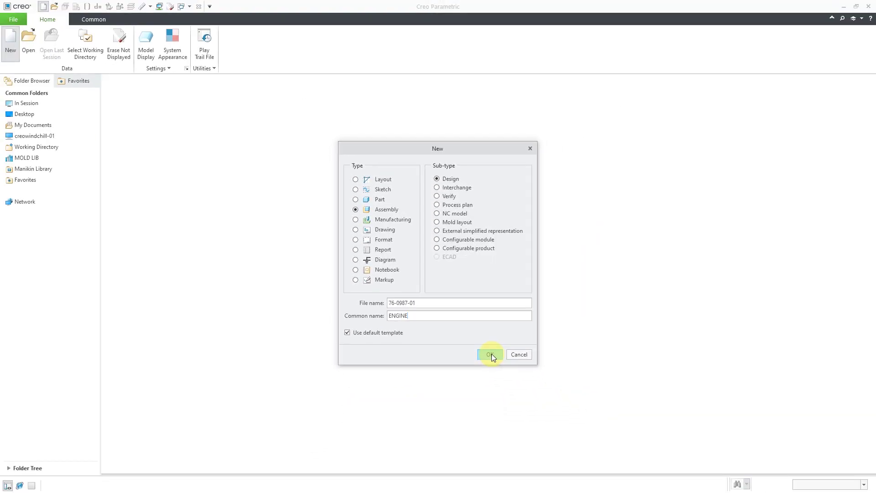
pyautogui.click(491, 354)
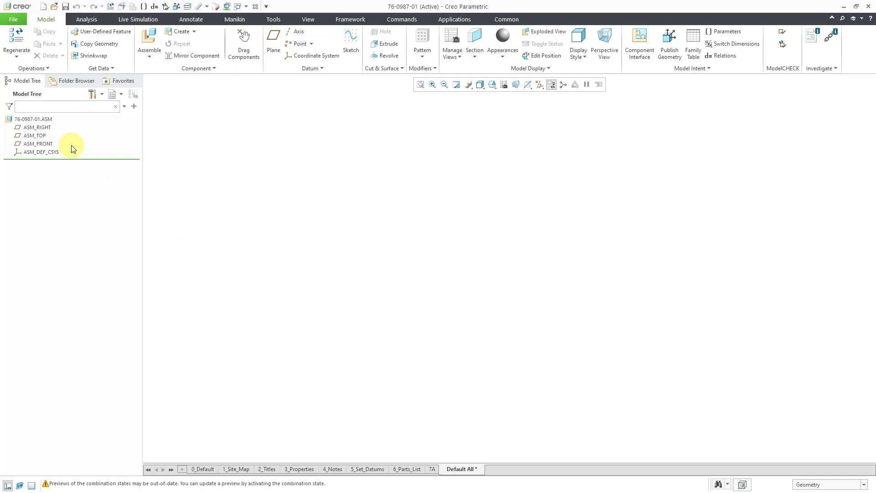
# Assemble engine_block.prt as the first component, fully constrained with a Default constraint
pyautogui.click(141, 39)
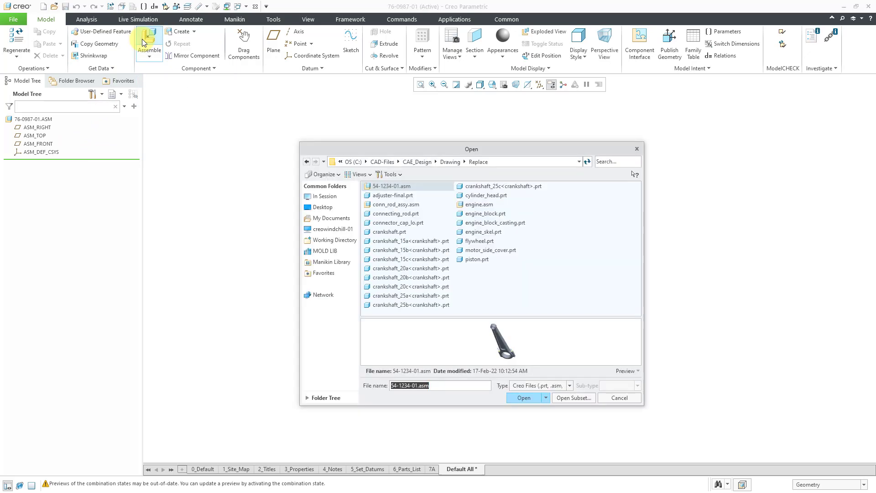
pyautogui.doubleClick(480, 213)
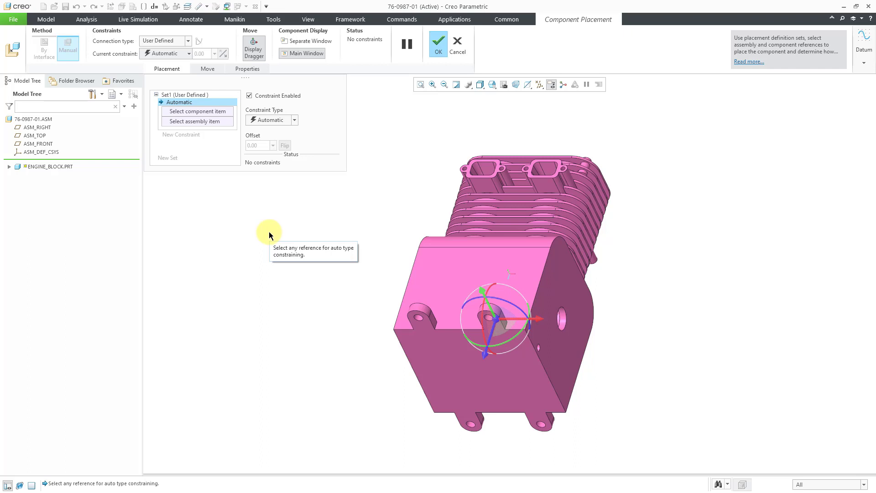
pyautogui.rightClick(265, 216)
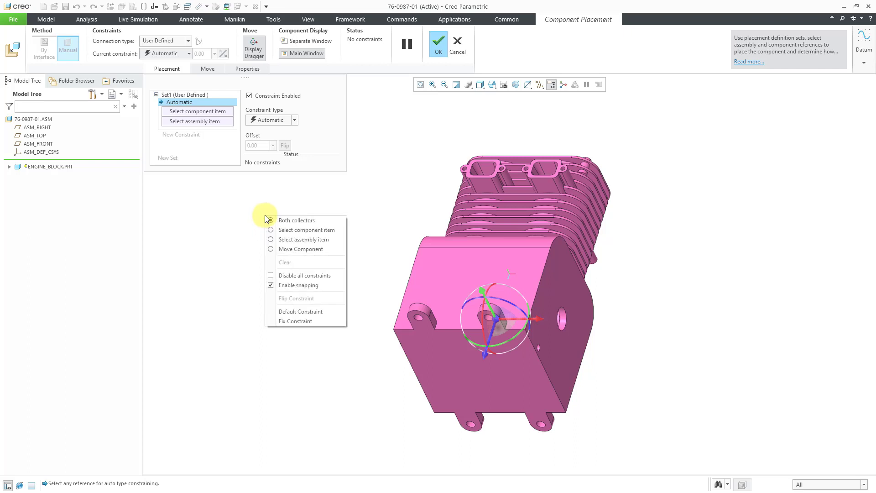
pyautogui.click(324, 313)
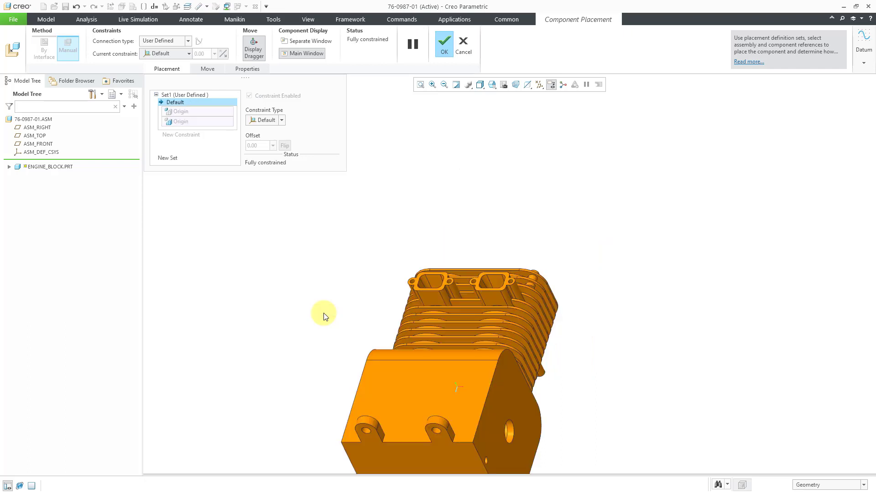
pyautogui.scroll(-2, 430, 313)
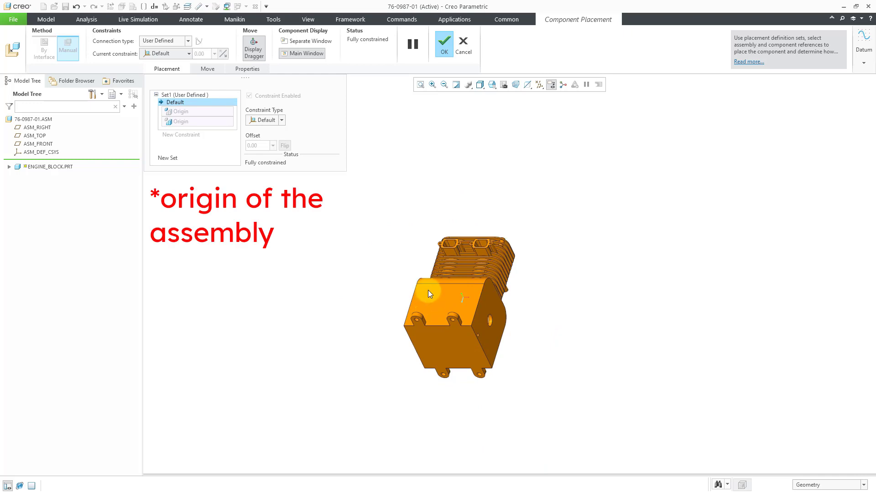
pyautogui.moveTo(428, 289)
pyautogui.mouseDown(button='middle')
pyautogui.moveTo(416, 336)
pyautogui.moveTo(404, 344)
pyautogui.moveTo(423, 291)
pyautogui.mouseUp(button='middle')
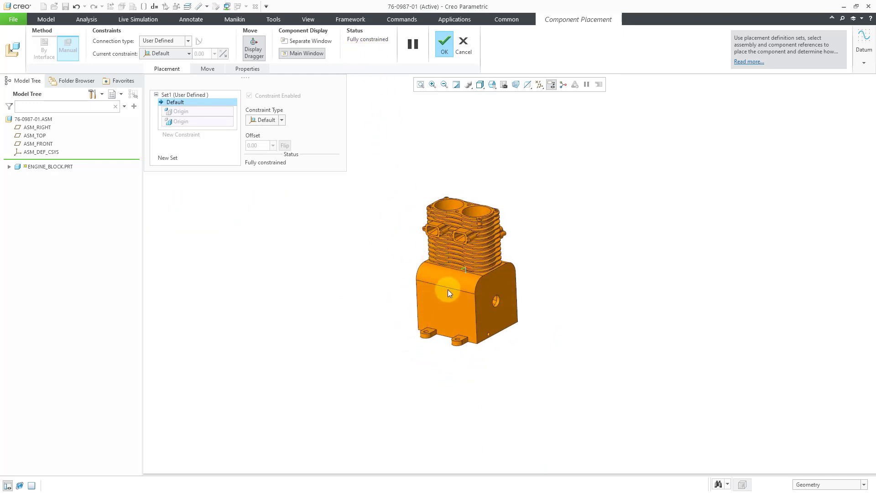
pyautogui.scroll(3, 453, 287)
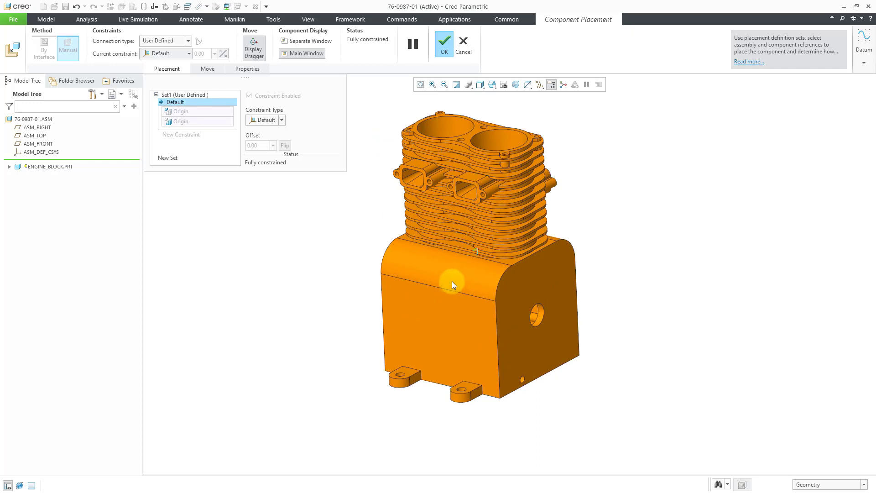
pyautogui.keyDown('shift'); pyautogui.moveTo(452, 281); pyautogui.dragTo(447, 301, button='middle'); pyautogui.keyUp('shift')
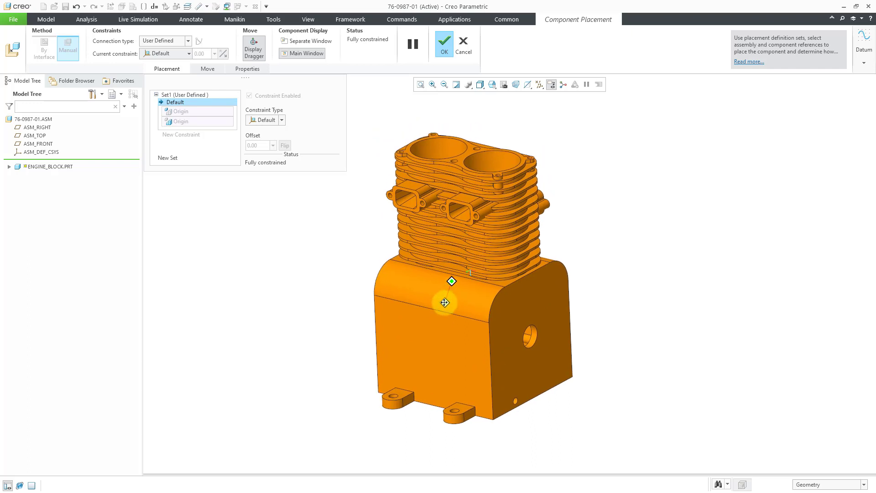
pyautogui.middleClick(306, 254)
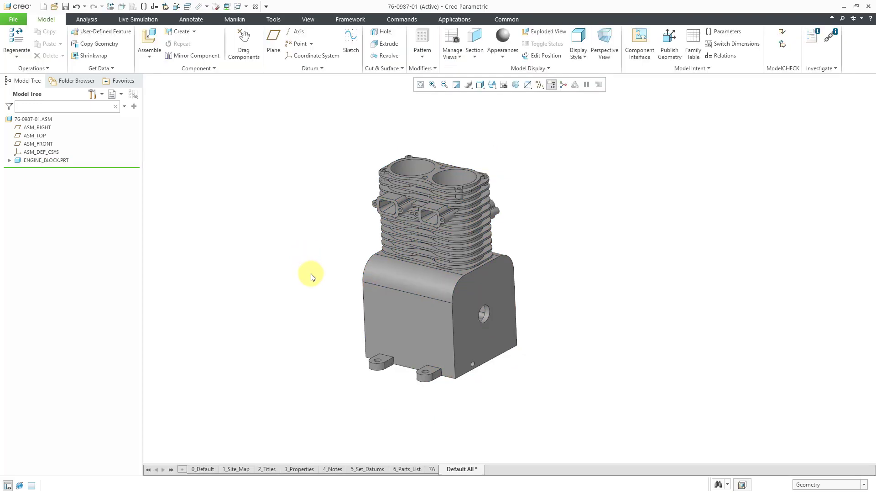
# Set the component display style of the engine block to Transparent
pyautogui.moveTo(347, 316)
pyautogui.mouseDown(button='middle')
pyautogui.moveTo(388, 289)
pyautogui.moveTo(417, 307)
pyautogui.moveTo(543, 307)
pyautogui.moveTo(526, 291)
pyautogui.mouseUp(button='middle')
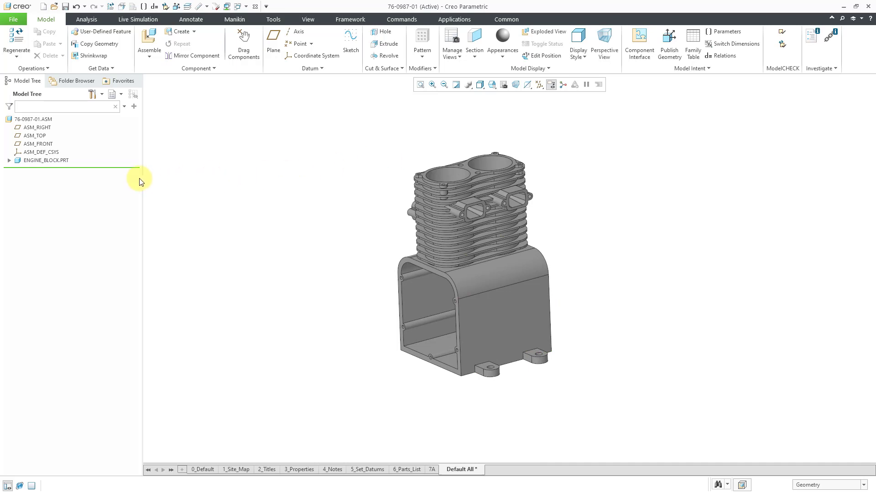
pyautogui.click(61, 160)
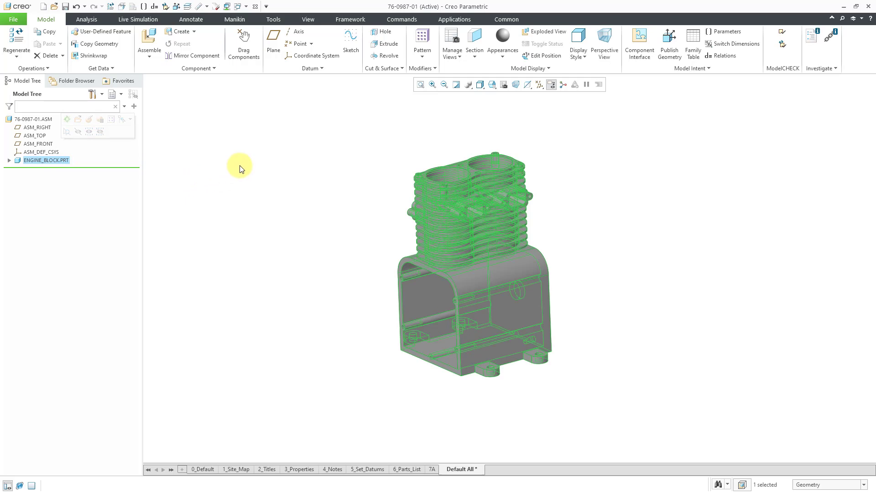
pyautogui.click(547, 69)
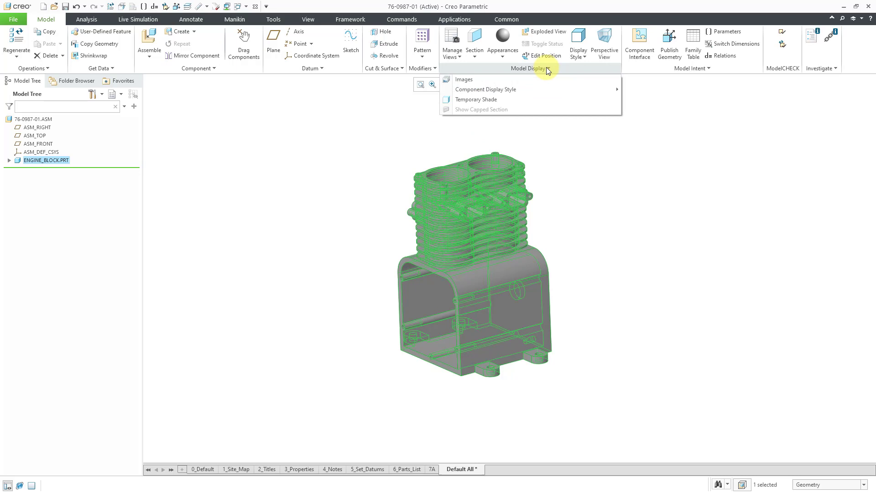
pyautogui.moveTo(554, 89)
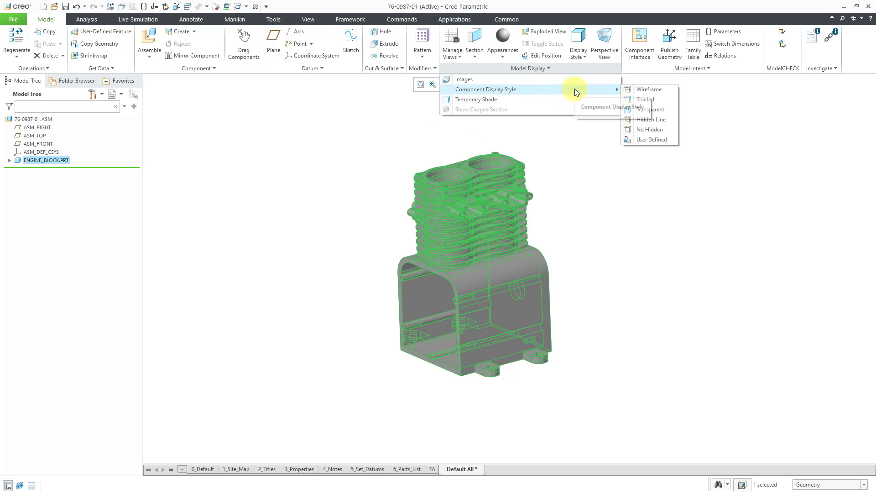
pyautogui.click(653, 109)
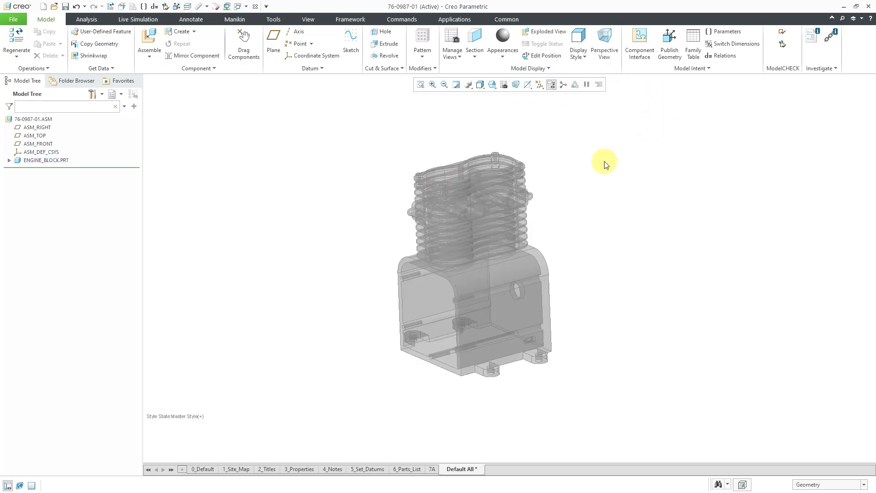
# Bring the CRANKSHAFT_15A instance of crankshaft.prt into the assembly for placement
pyautogui.scroll(2, 484, 204)
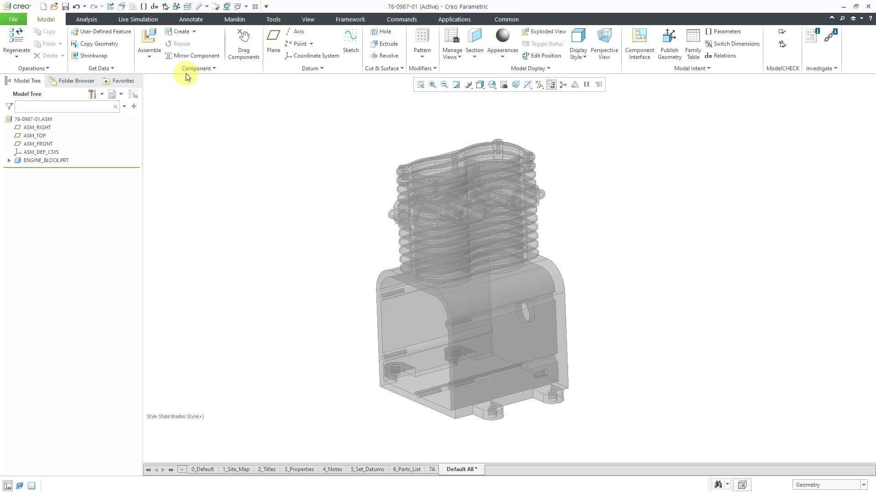
pyautogui.click(157, 41)
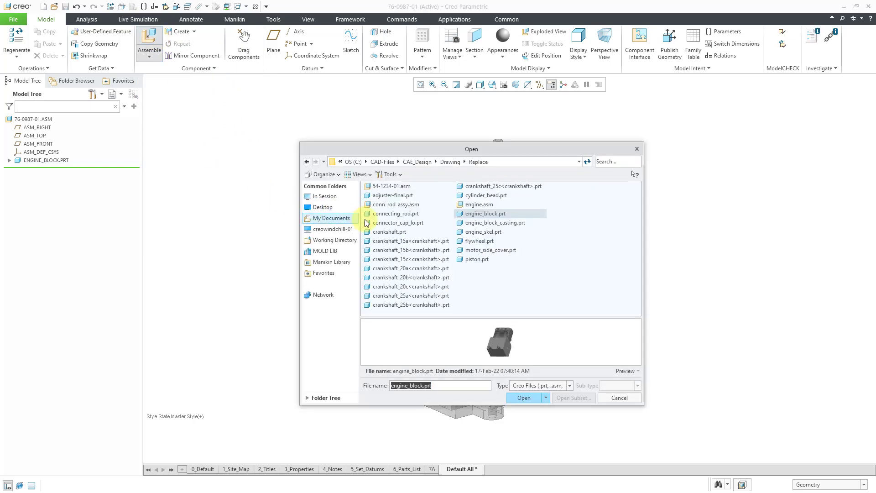
pyautogui.doubleClick(390, 232)
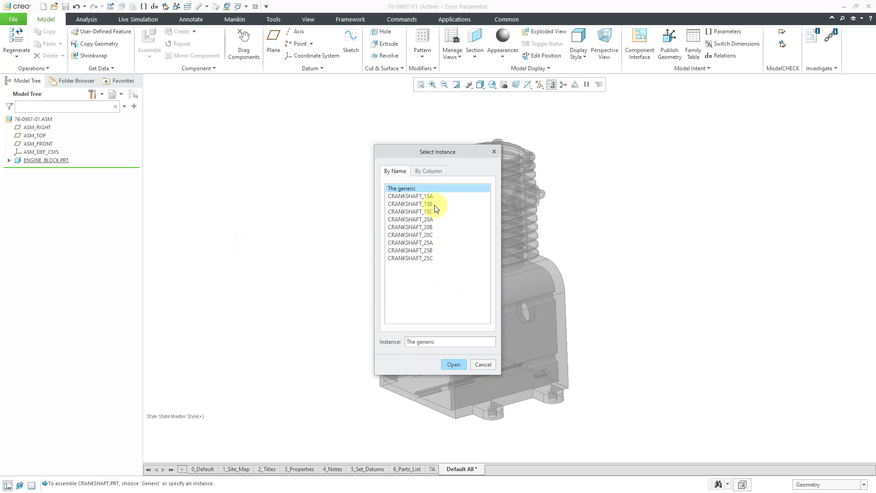
pyautogui.click(433, 170)
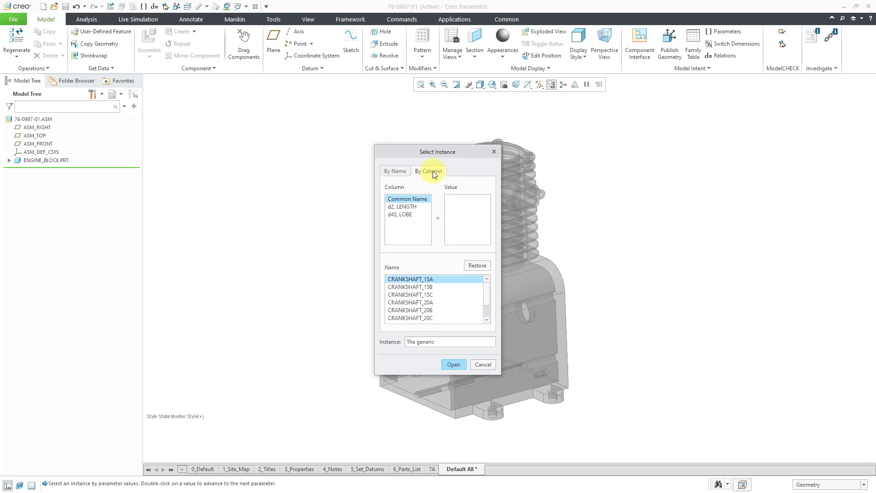
pyautogui.click(395, 172)
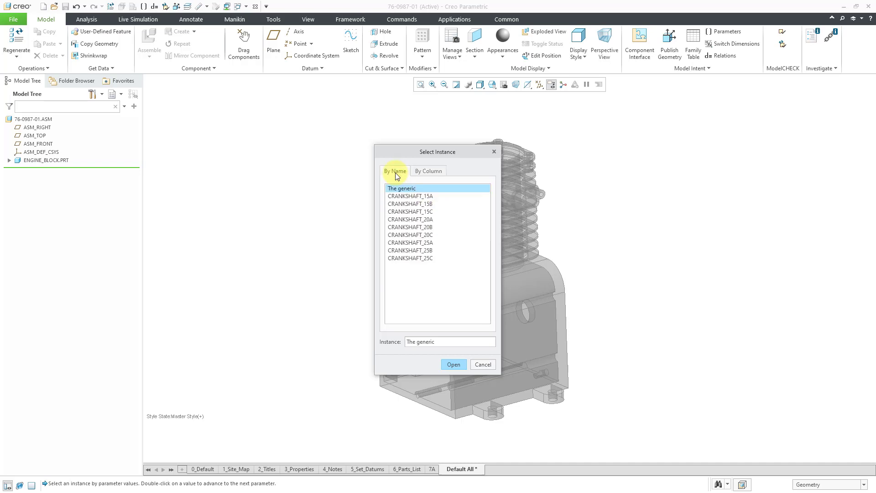
pyautogui.click(417, 197)
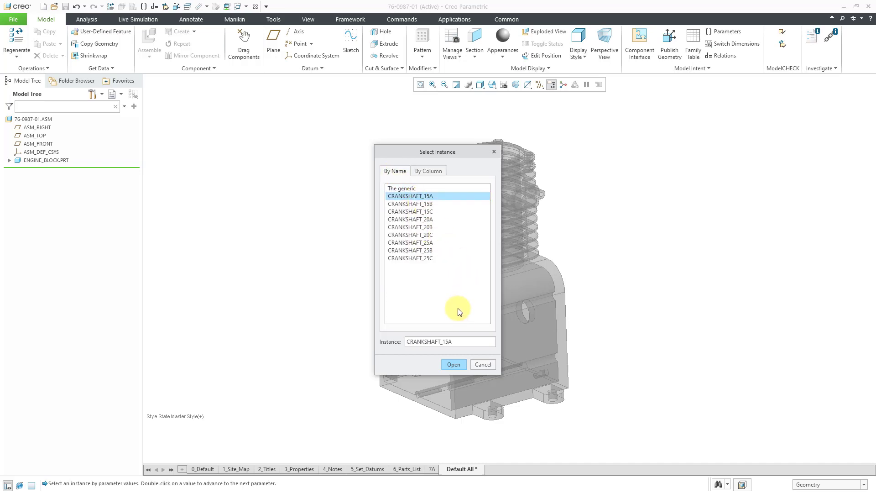
pyautogui.click(460, 365)
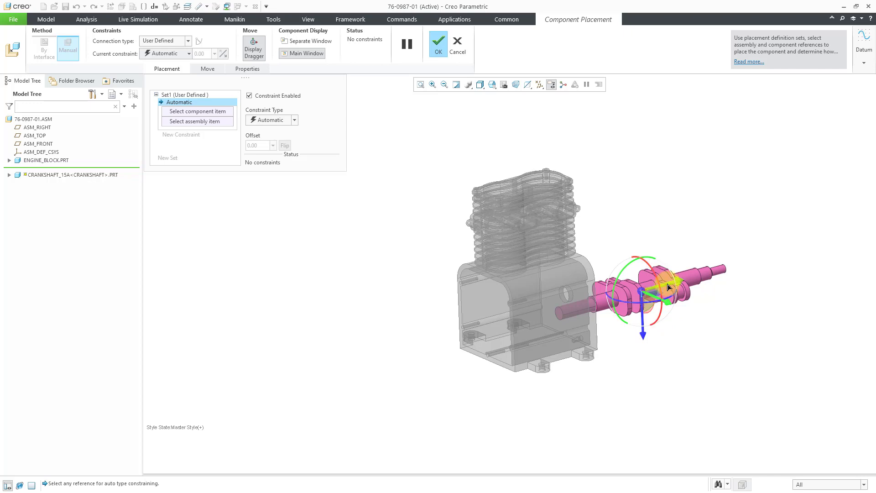
# Reposition the crankshaft so it runs lengthwise through the engine block, and set its connection type to Pin
pyautogui.moveTo(665, 296); pyautogui.dragTo(543, 318)
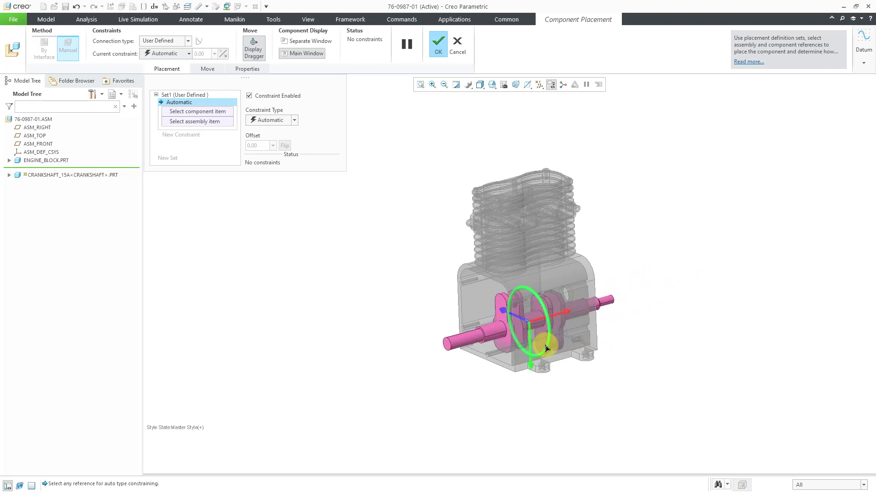
pyautogui.scroll(3, 579, 313)
pyautogui.scroll(2, 578, 314)
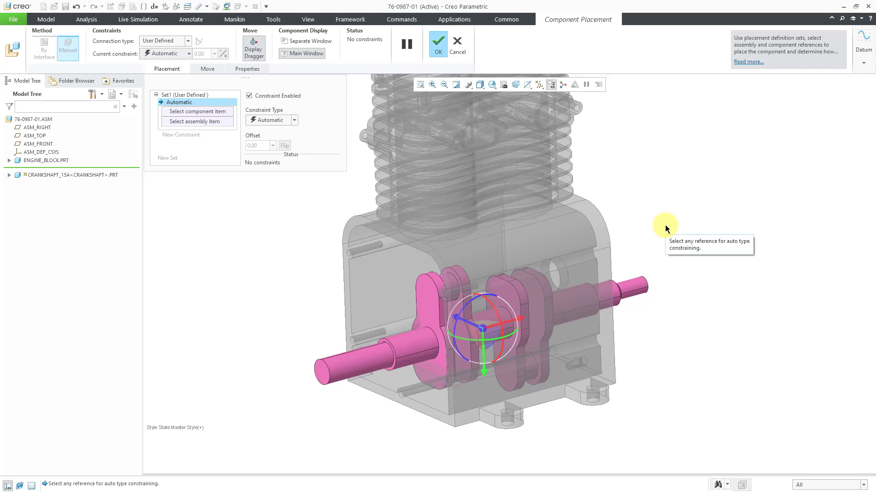
pyautogui.click(188, 41)
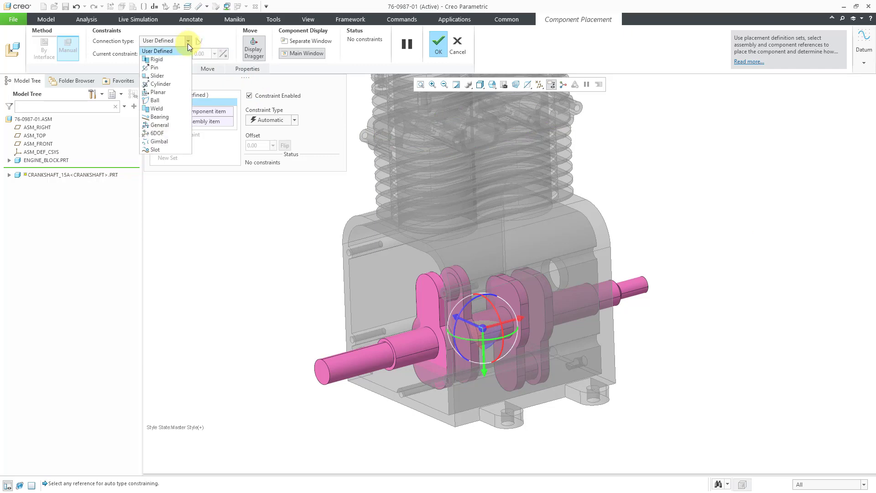
pyautogui.click(181, 70)
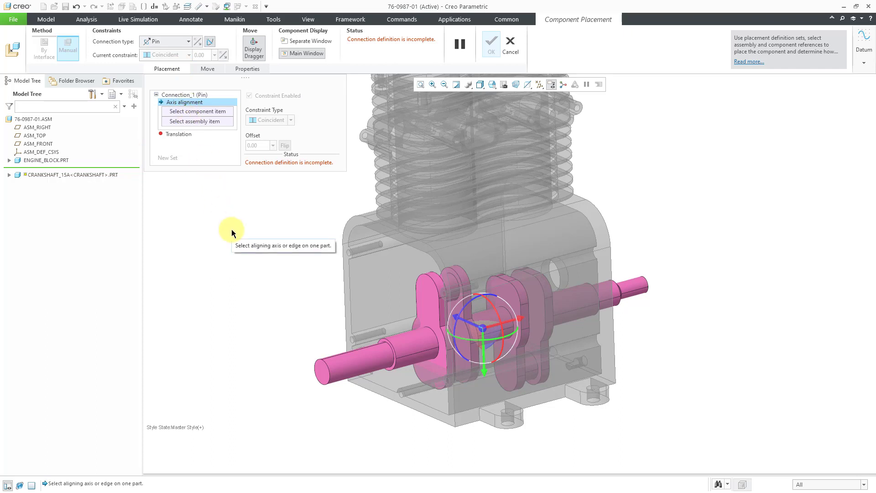
# Define the pin's axis alignment between the crankshaft's cylindrical journal surface and the engine block's round bore
pyautogui.rightClick(576, 302)
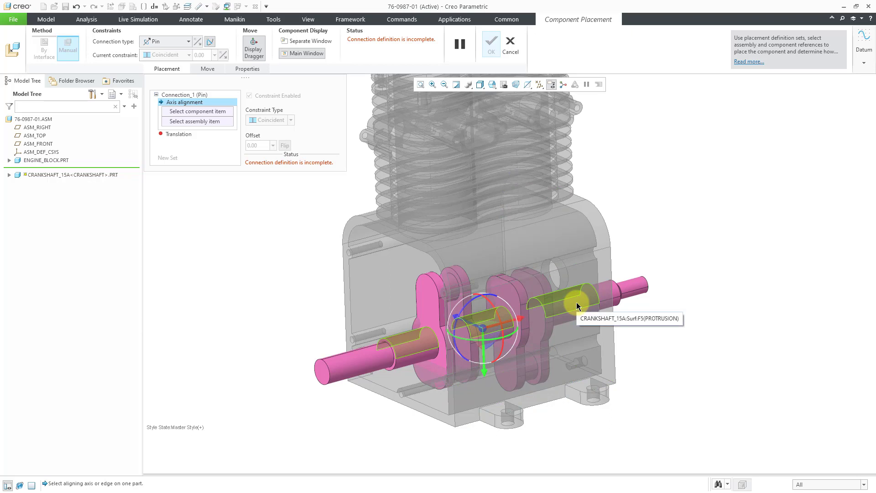
pyautogui.click(576, 302)
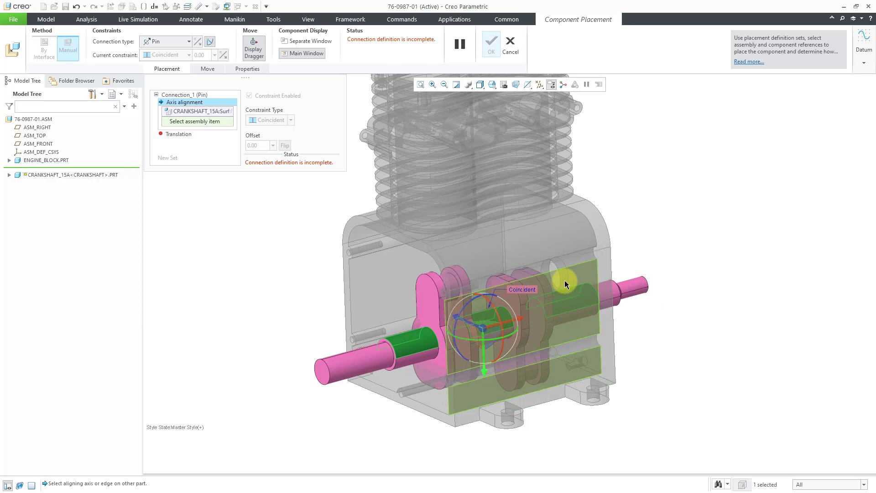
pyautogui.rightClick(565, 283)
pyautogui.rightClick(564, 284)
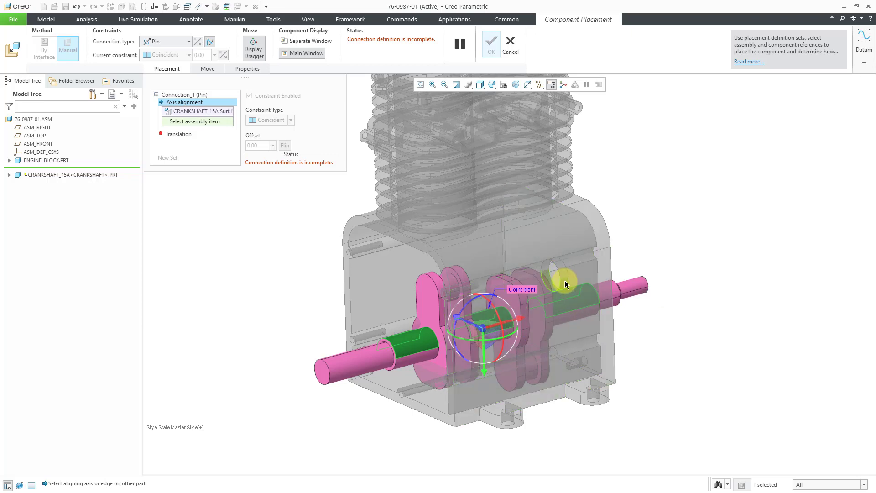
pyautogui.click(564, 284)
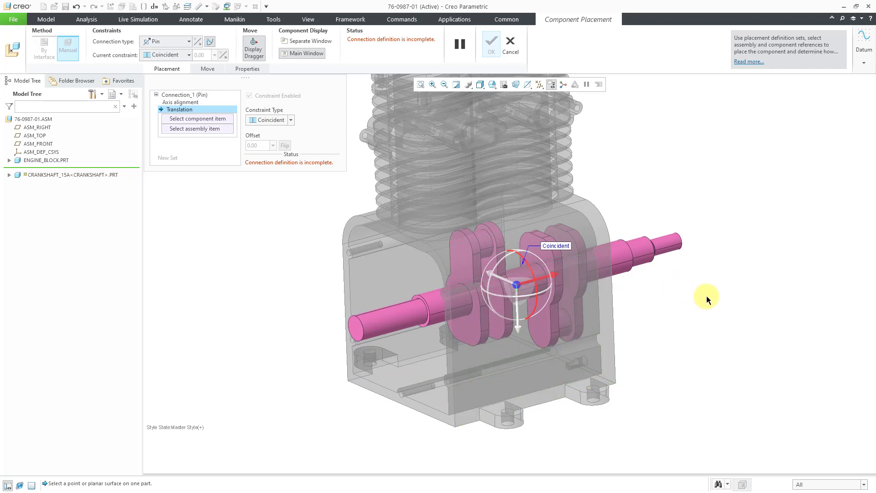
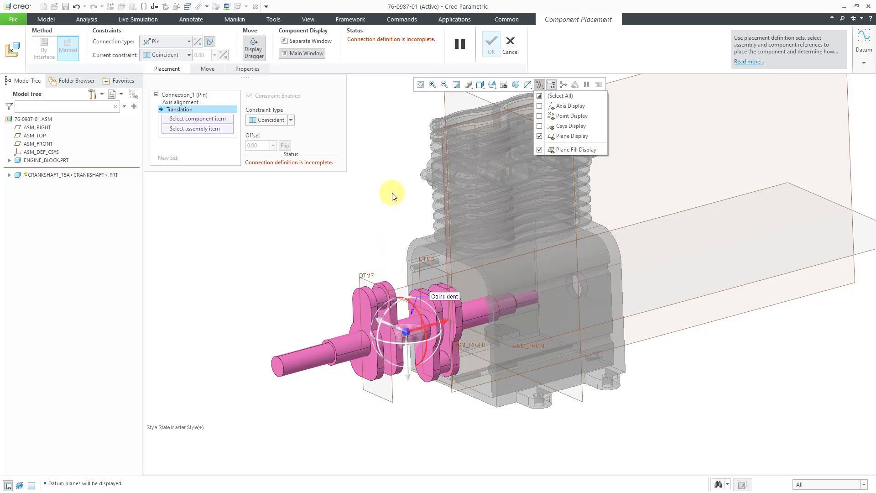
# Hide the DEFAULT_DATUMS layer of the top-level assembly in the layer tree
pyautogui.click(392, 192)
pyautogui.scroll(-1, 395, 206)
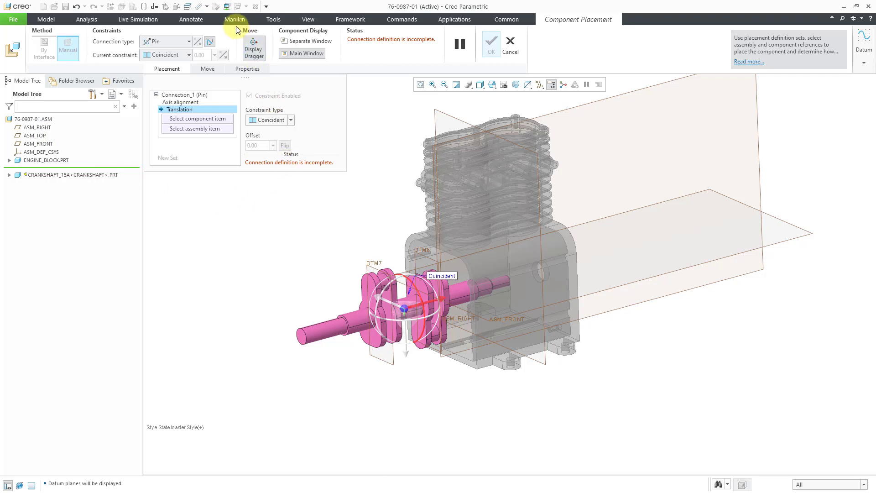
pyautogui.click(187, 6)
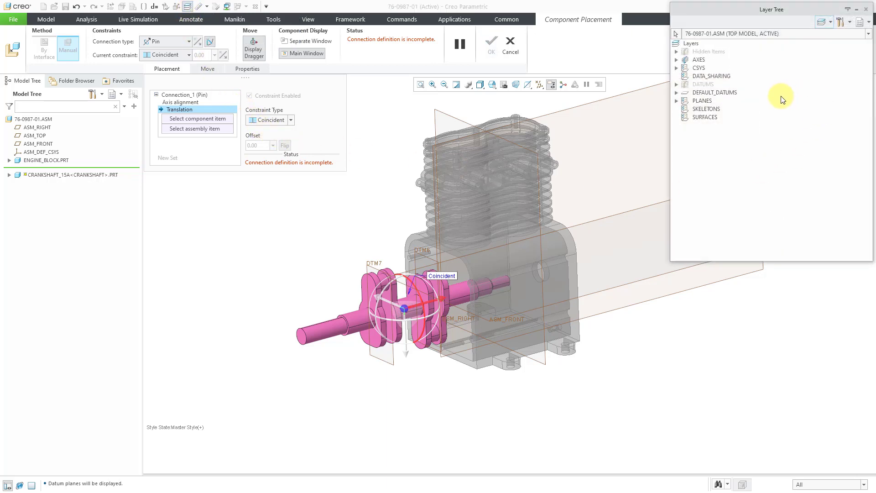
pyautogui.click(677, 92)
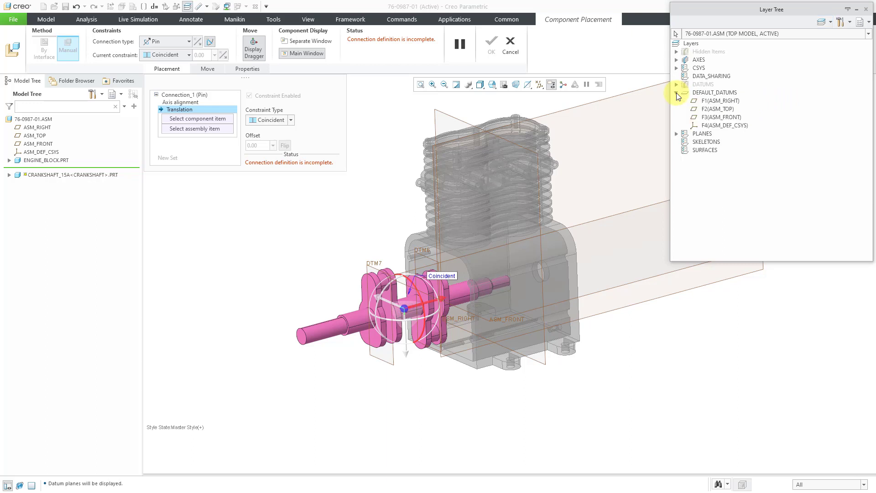
pyautogui.click(723, 93)
pyautogui.rightClick(724, 92)
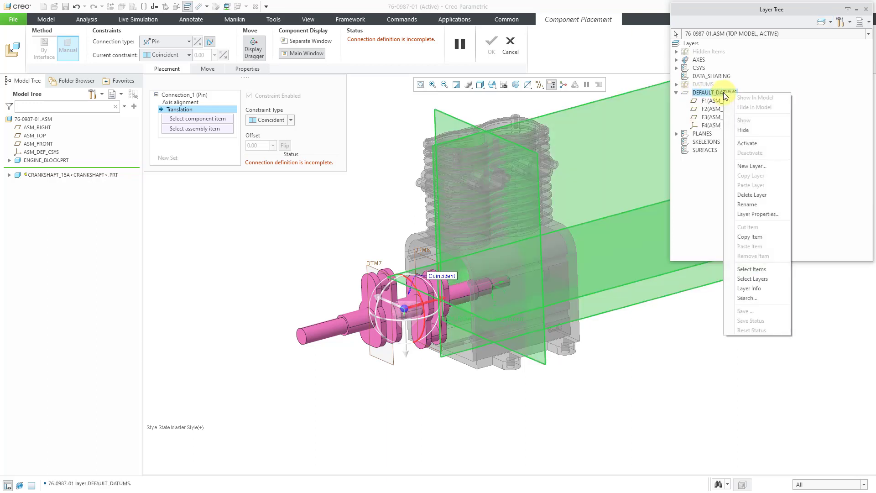
pyautogui.click(749, 131)
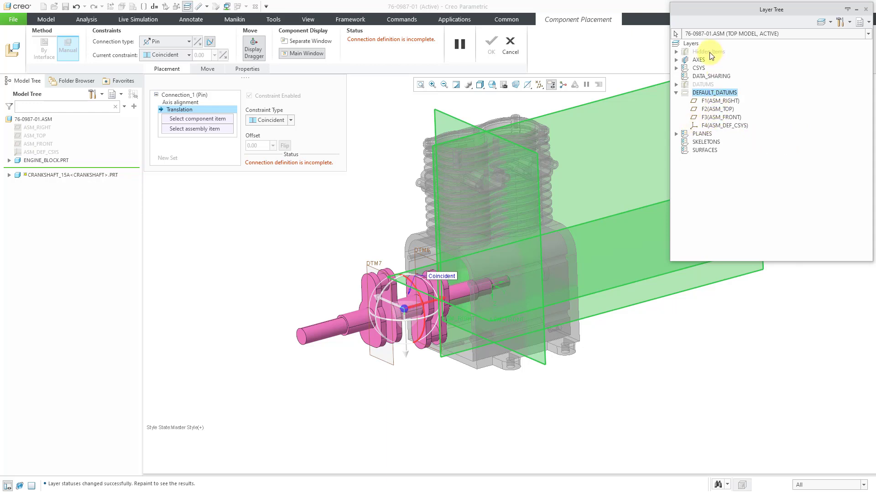
# Show the DATUMS layer of ENGINE_BLOCK.PRT
pyautogui.click(807, 34)
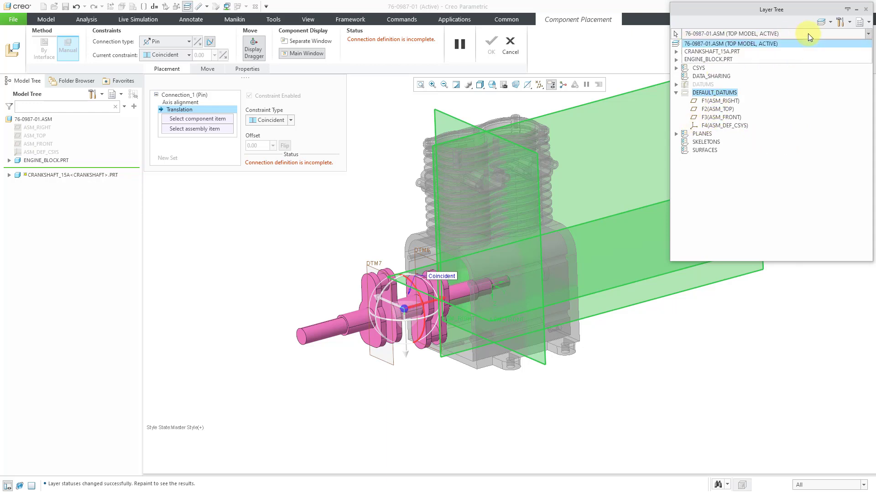
pyautogui.click(785, 59)
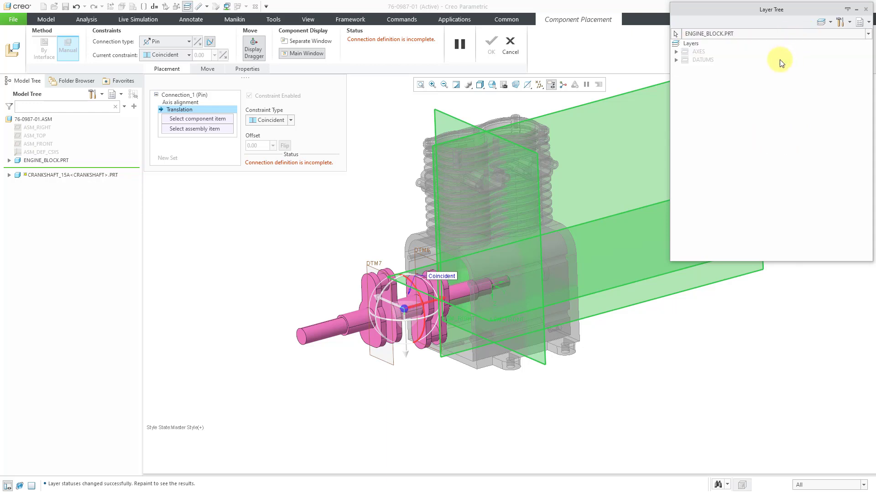
pyautogui.rightClick(699, 59)
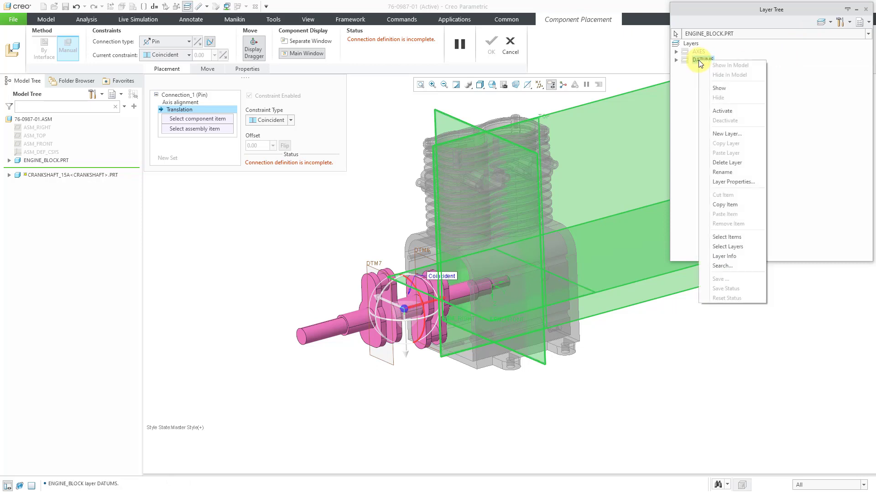
pyautogui.click(718, 87)
# Show the DATUMS layer of CRANKSHAFT_15A.PRT, close the layer tree and repaint the view
pyautogui.click(748, 32)
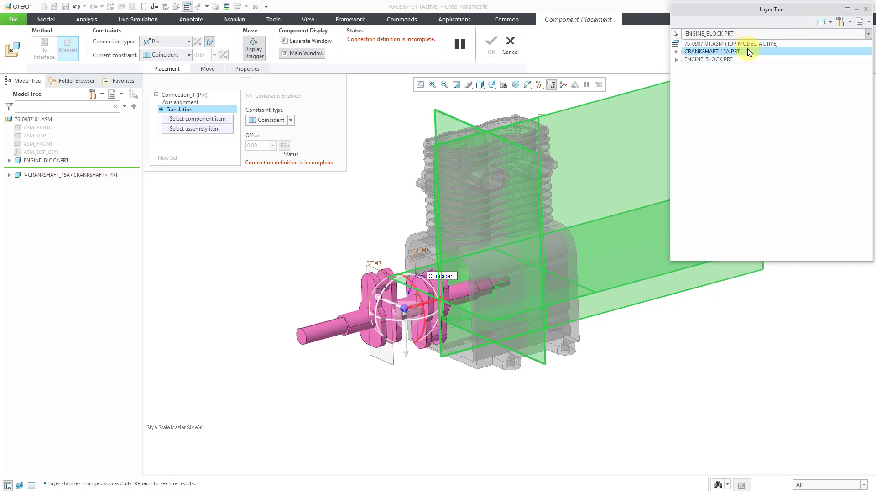
pyautogui.click(746, 51)
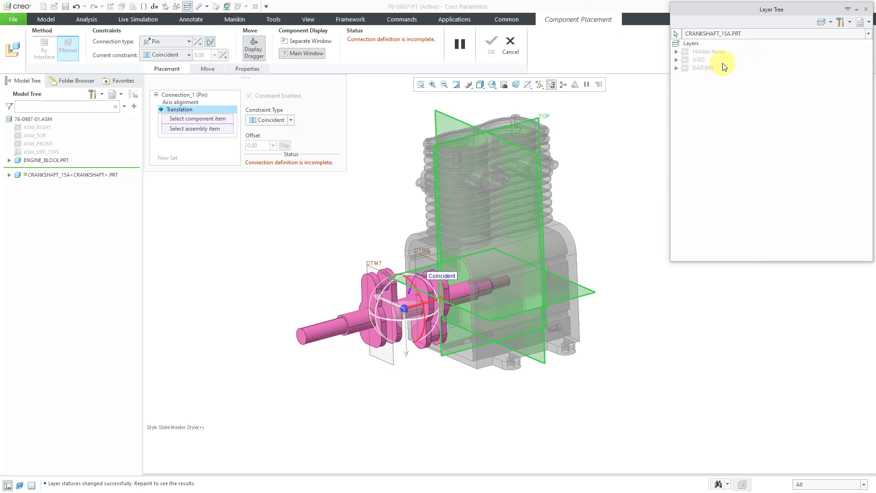
pyautogui.rightClick(712, 68)
pyautogui.click(733, 94)
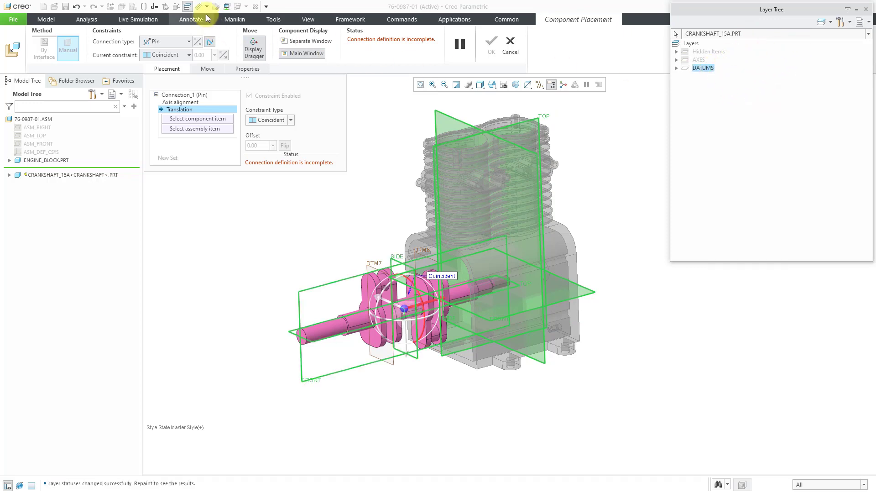
pyautogui.click(189, 7)
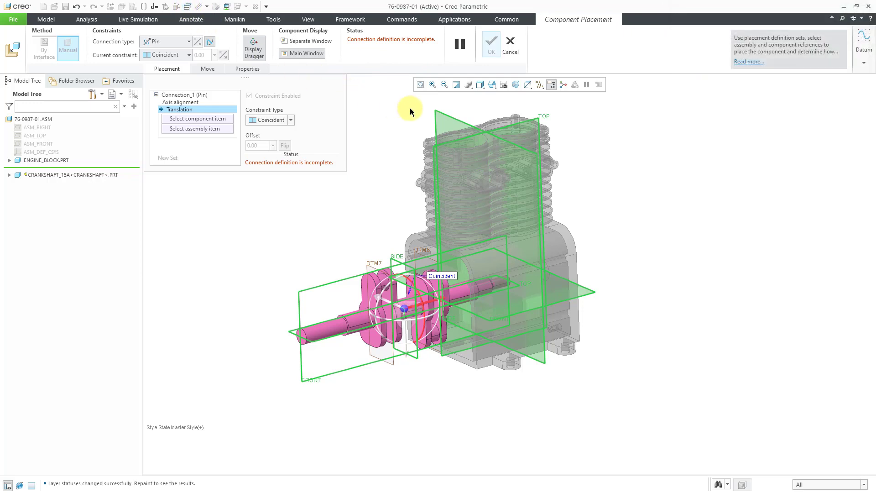
pyautogui.click(455, 85)
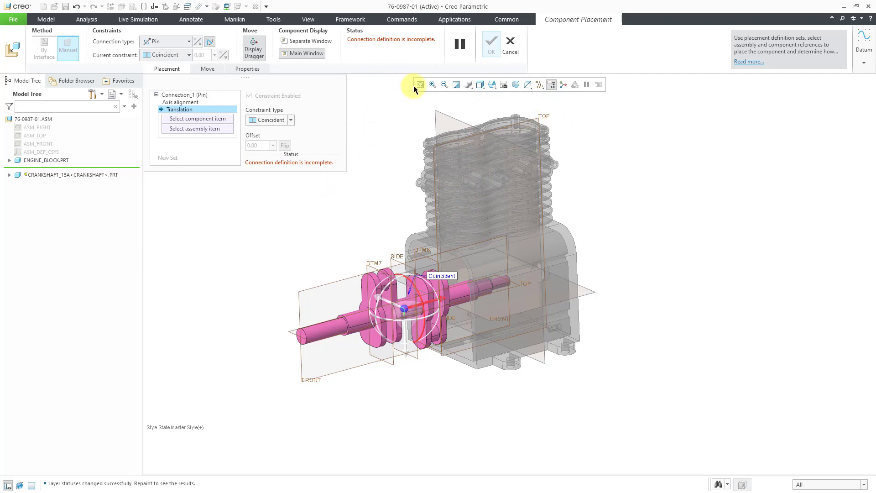
# Define the pin's translation by making the SIDE planes of engine block and crankshaft coincident, and turn off datum plane display
pyautogui.click(445, 118)
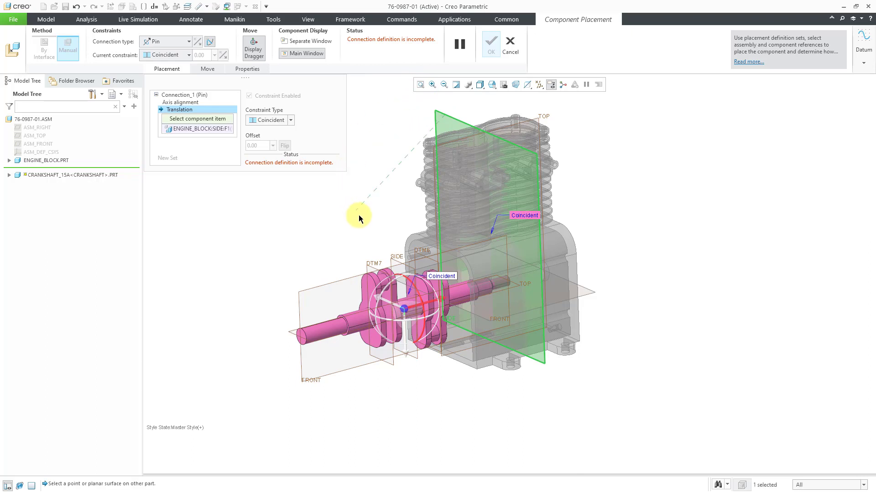
pyautogui.click(393, 261)
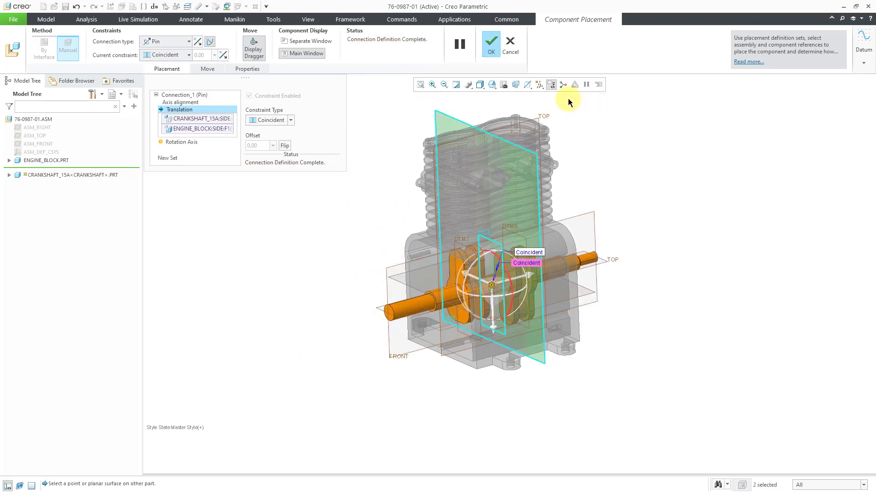
pyautogui.click(539, 85)
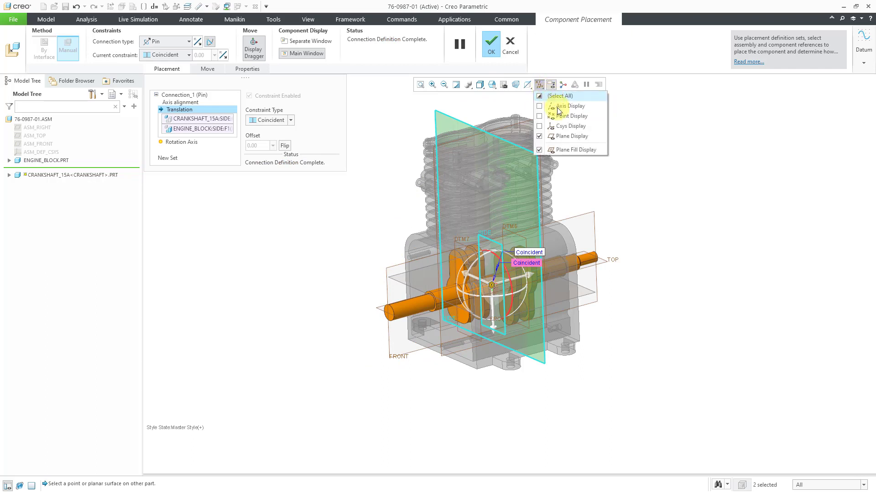
pyautogui.click(567, 136)
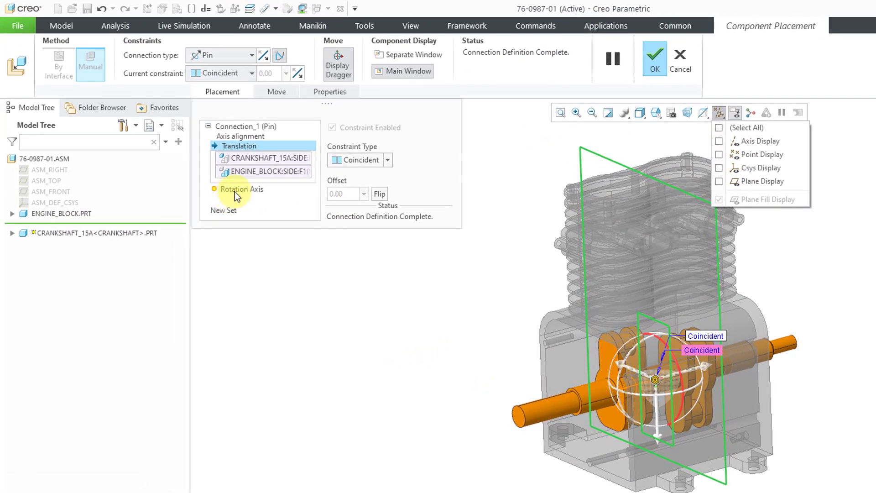
# Accept the crankshaft placement after viewing its rotation axis settings, and hide the crankshaft in the assembly
pyautogui.click(235, 190)
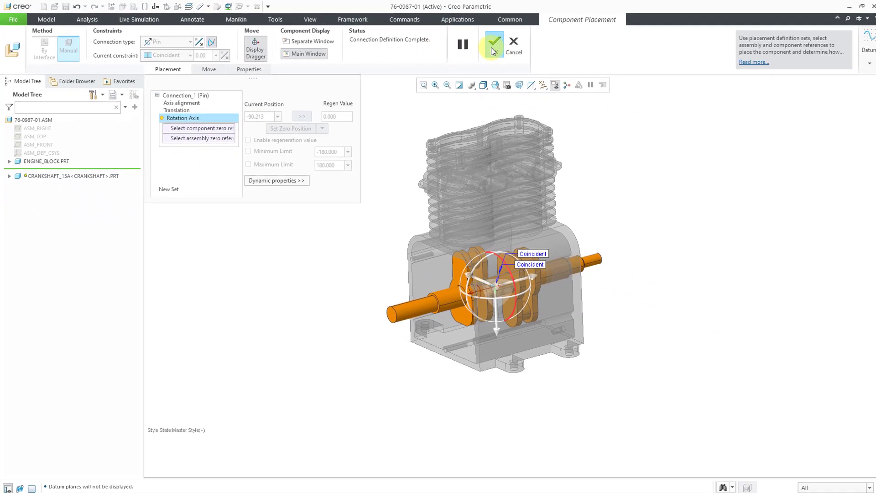
pyautogui.click(493, 46)
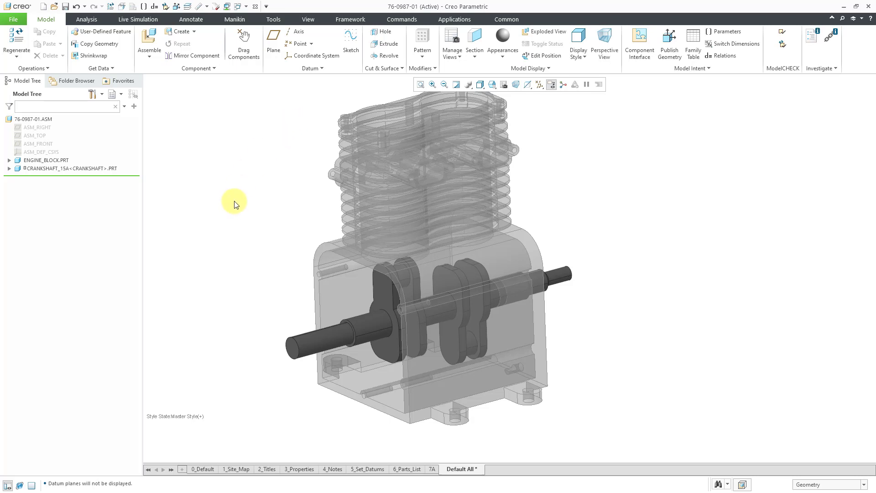
pyautogui.scroll(2, 444, 333)
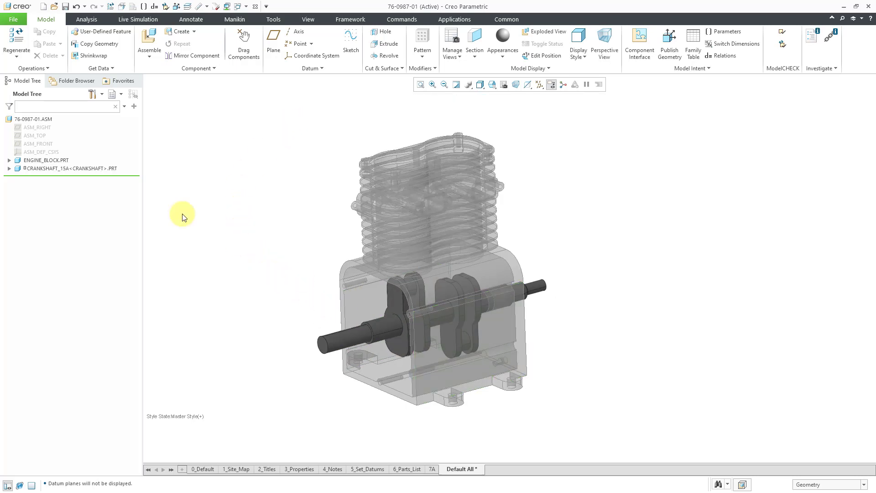
pyautogui.click(72, 169)
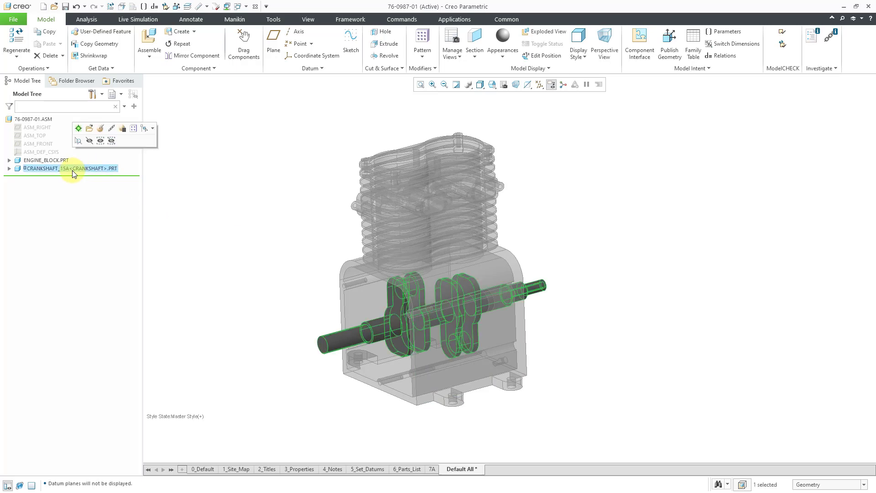
pyautogui.click(90, 141)
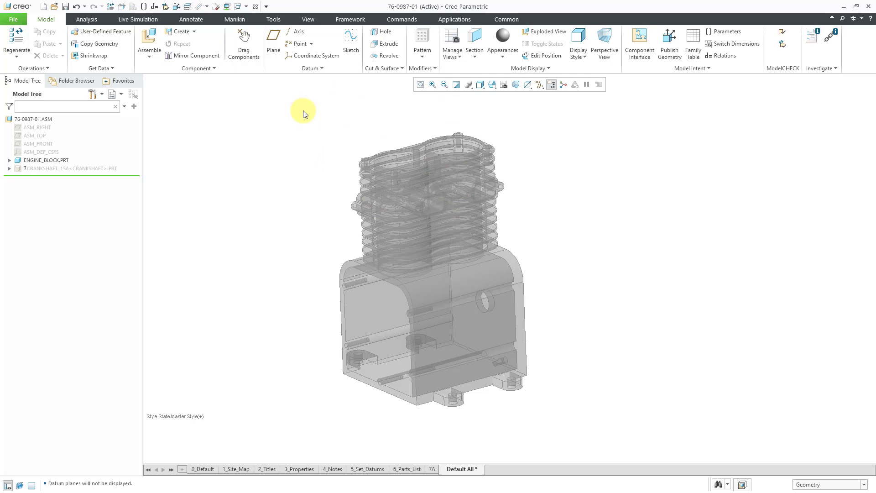
# Bring piston.prt into the assembly for placement
pyautogui.click(150, 42)
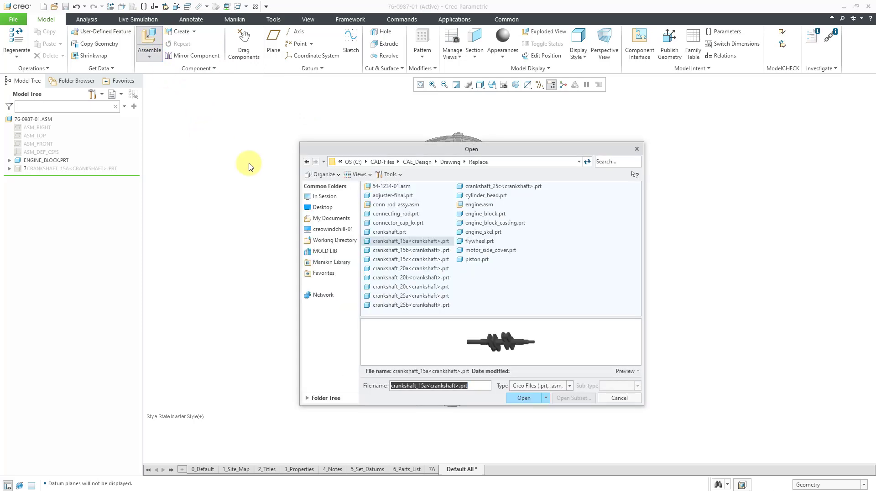
pyautogui.click(480, 261)
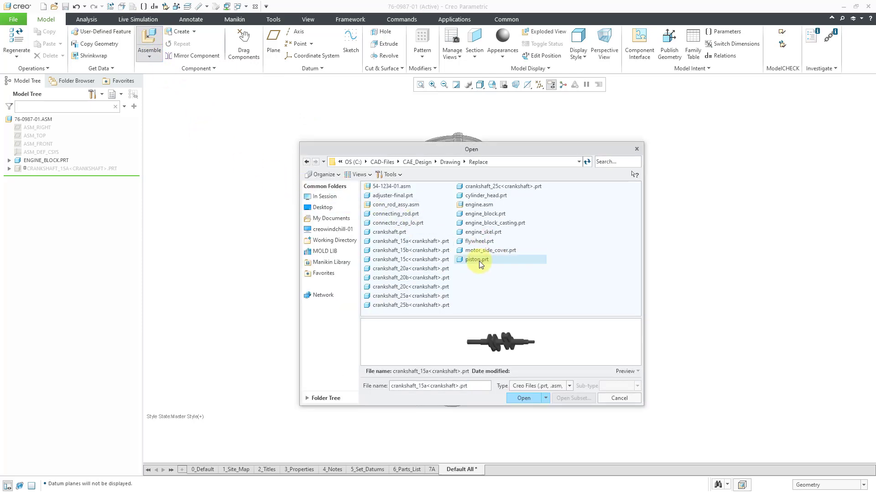
pyautogui.doubleClick(479, 261)
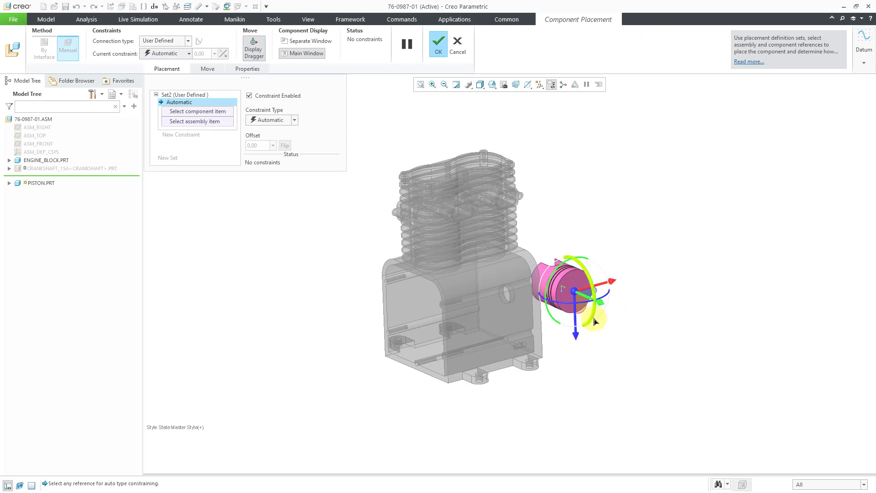
# Rotate the piston upright and move it beside the upper end of the engine block's cylinders
pyautogui.moveTo(594, 321); pyautogui.dragTo(399, 114)
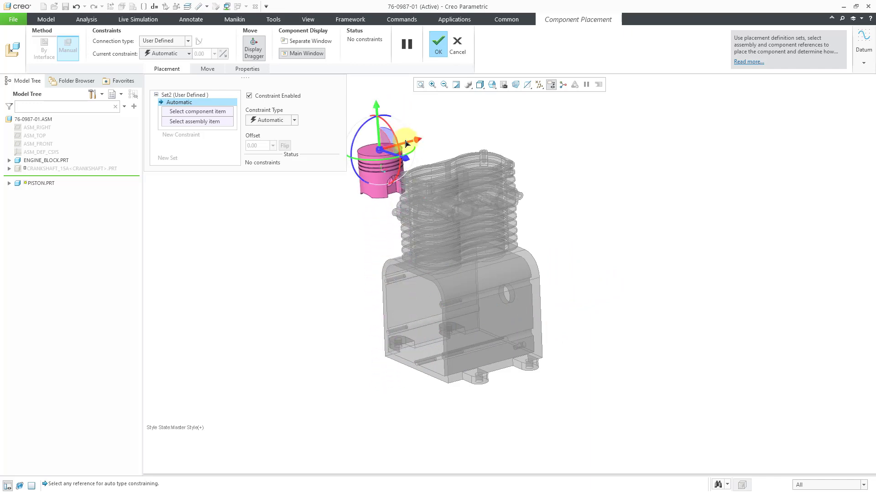
pyautogui.moveTo(388, 159); pyautogui.dragTo(315, 164)
pyautogui.moveTo(471, 254)
pyautogui.mouseDown(button='middle')
pyautogui.moveTo(478, 262)
pyautogui.moveTo(473, 256)
pyautogui.mouseUp(button='middle')
pyautogui.scroll(1, 386, 145)
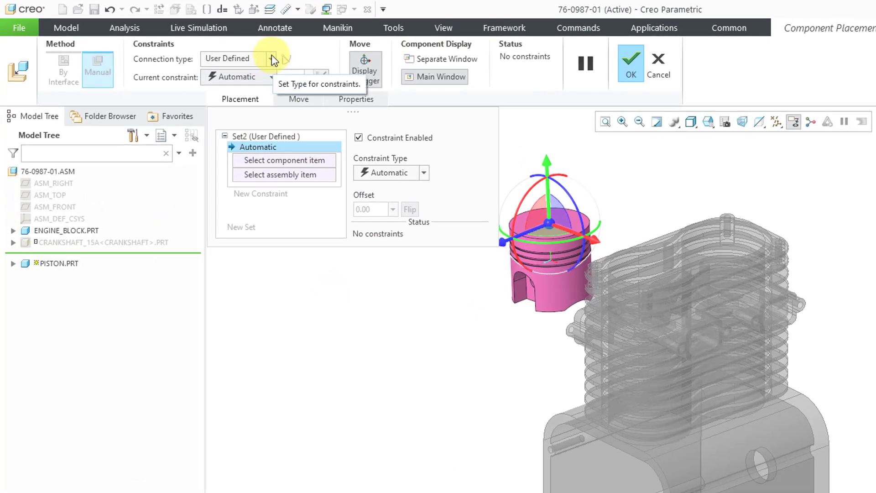
# Give the piston a Cylinder connection, aligning its outer surface with one engine block cylinder bore, and accept the placement
pyautogui.click(272, 60)
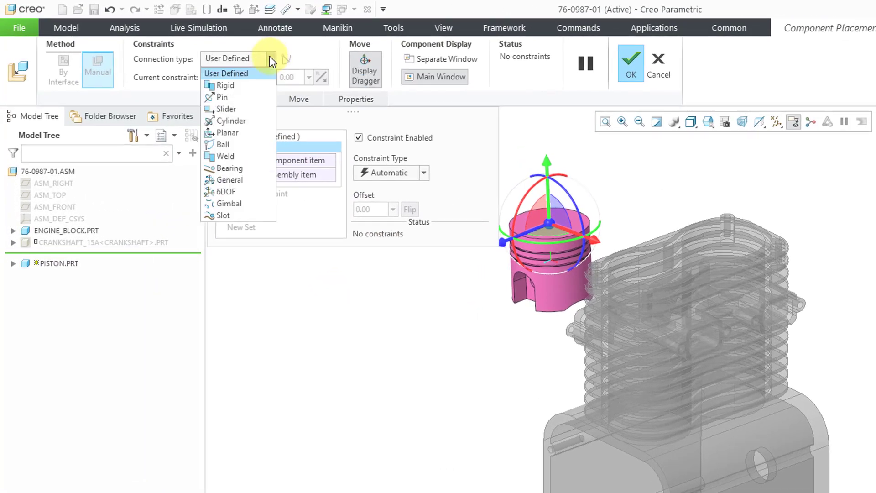
pyautogui.click(259, 120)
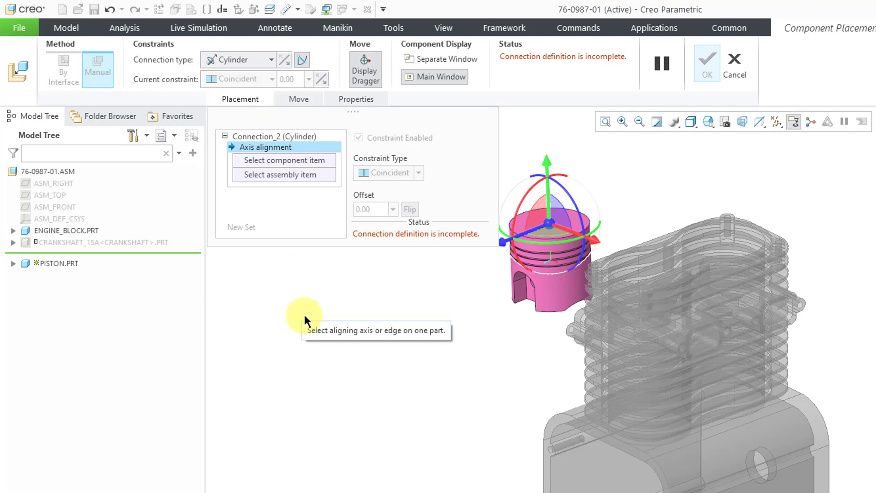
pyautogui.click(555, 302)
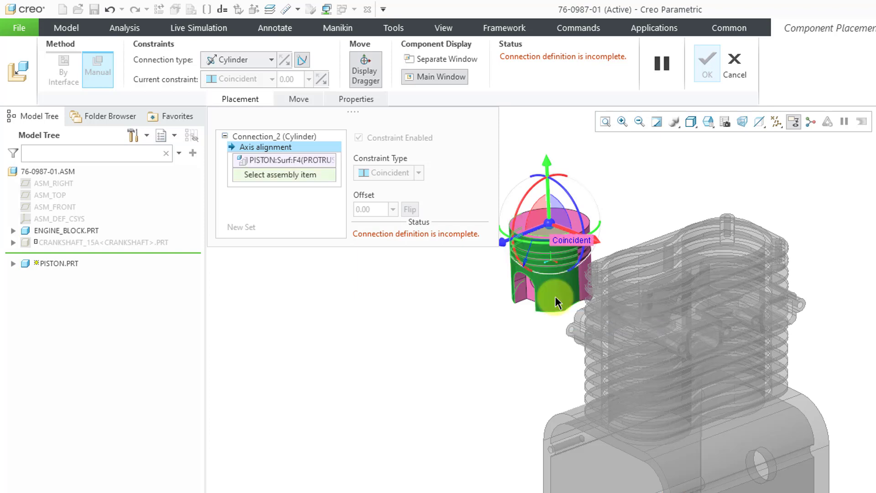
pyautogui.click(653, 270)
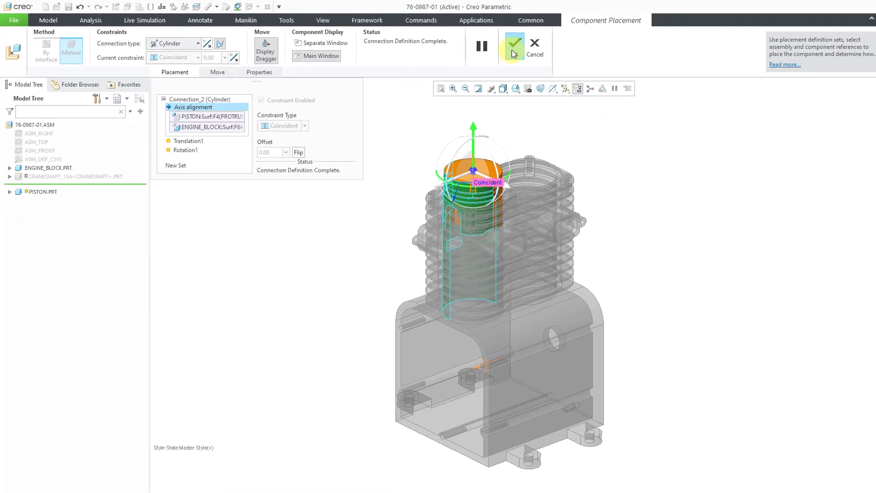
pyautogui.click(491, 47)
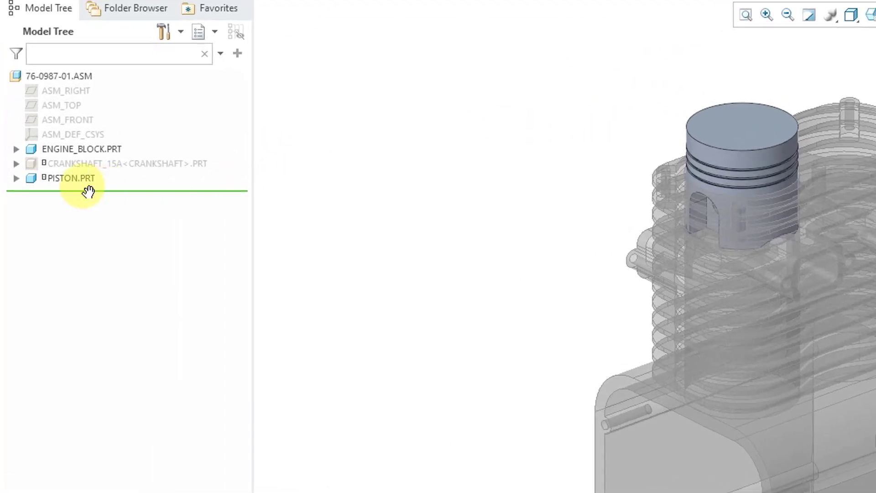
# Repeat the piston in the engine block's other cylinder bore by varying its Coincident assembly reference
pyautogui.click(69, 180)
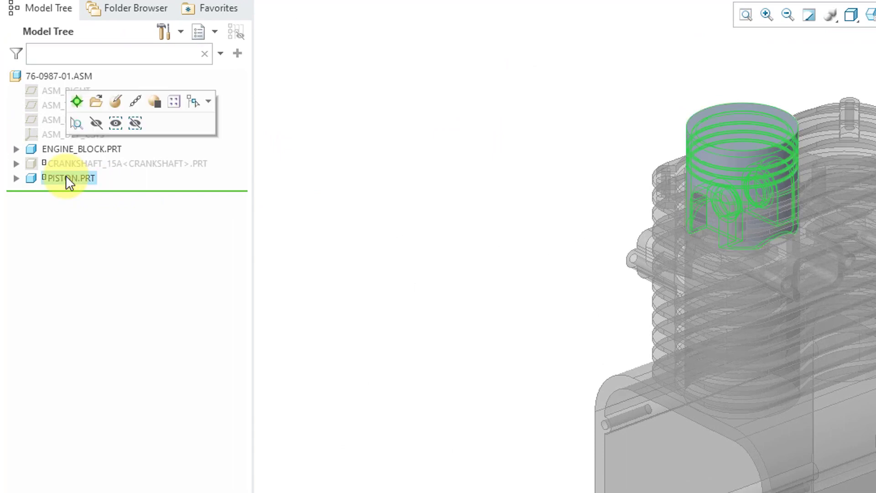
pyautogui.rightClick(66, 177)
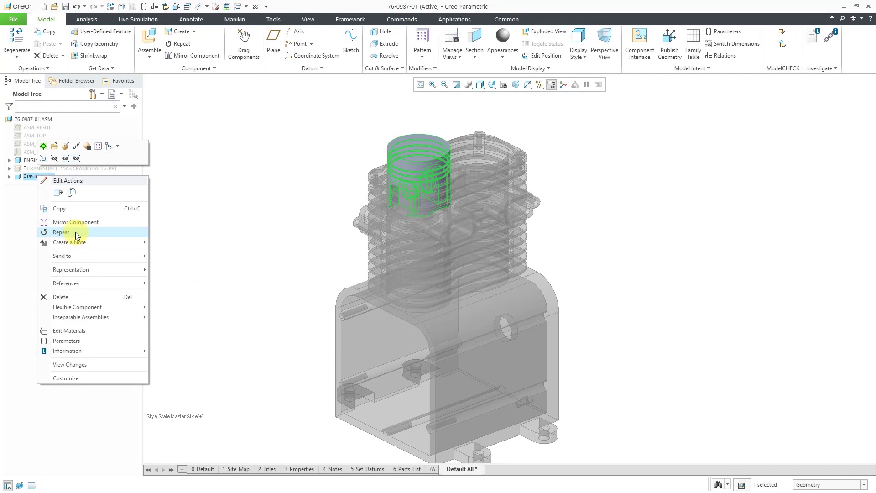
pyautogui.click(61, 231)
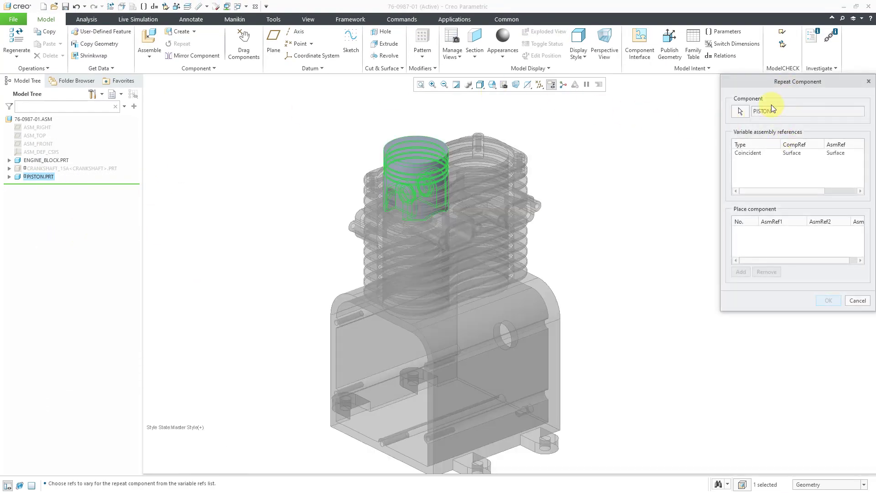
pyautogui.click(754, 152)
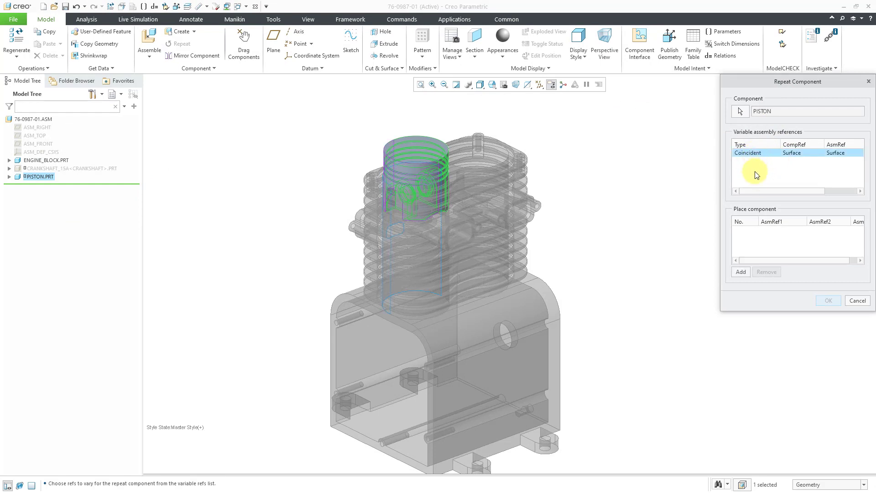
pyautogui.click(740, 272)
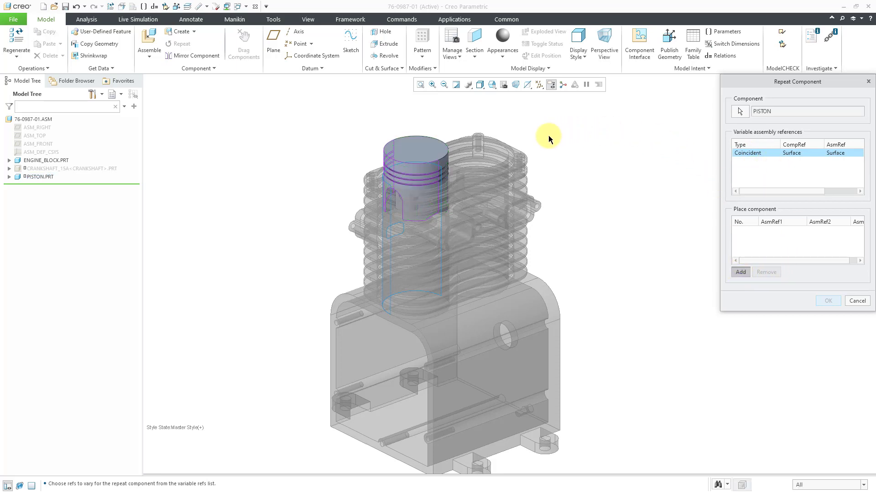
pyautogui.click(475, 158)
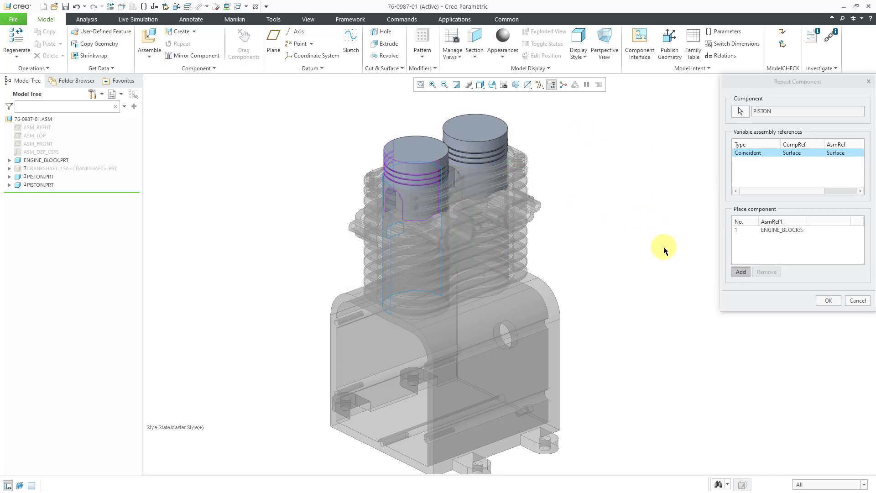
pyautogui.click(838, 301)
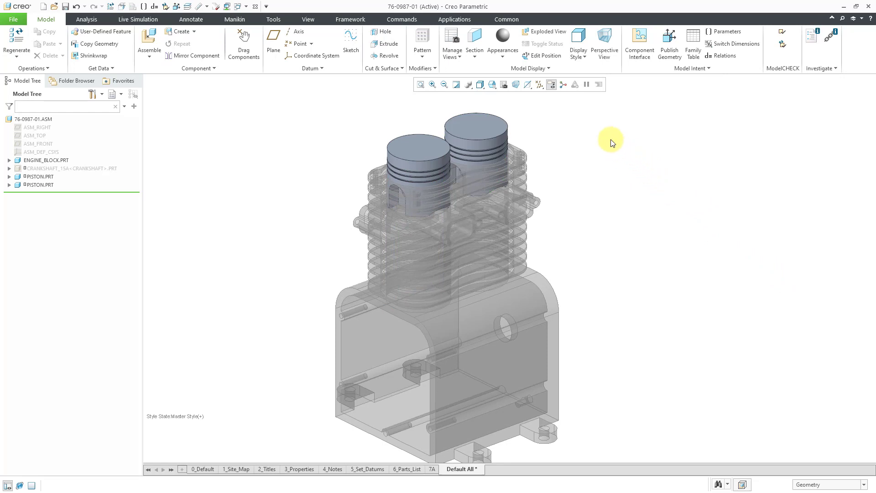
# Hide the engine block and show the crankshaft again beneath the two pistons
pyautogui.scroll(2, 610, 144)
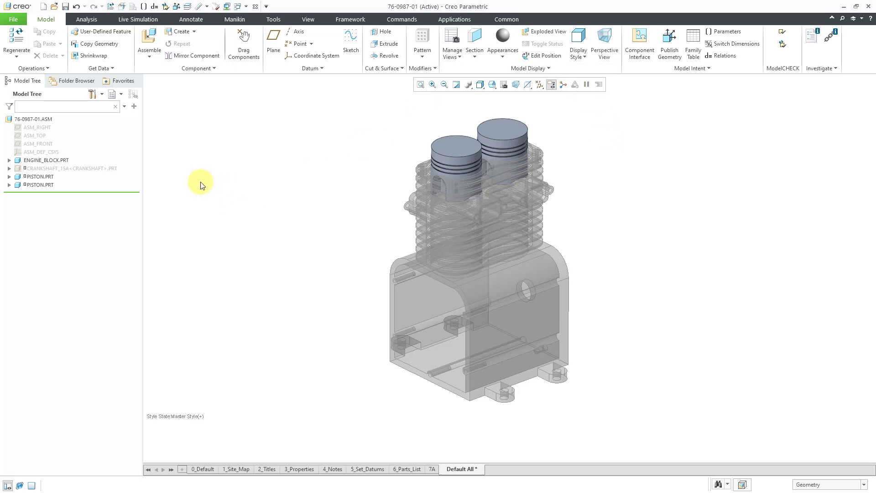
pyautogui.click(61, 160)
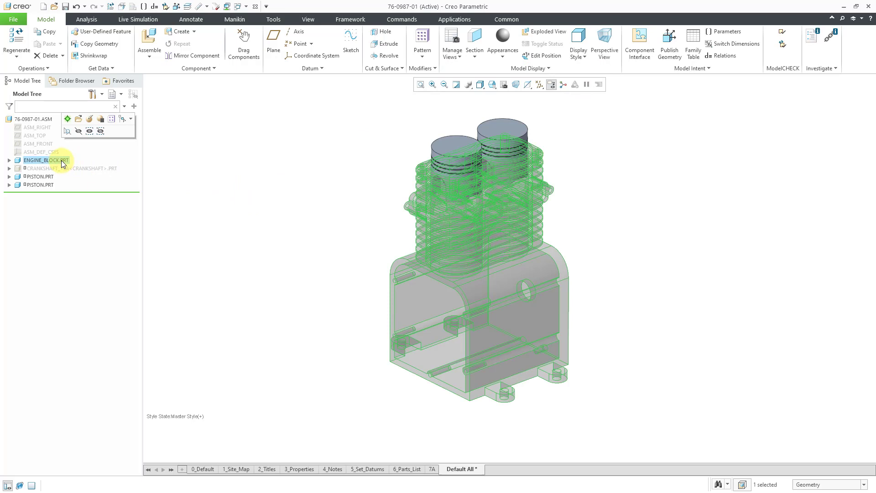
pyautogui.click(78, 131)
pyautogui.click(80, 169)
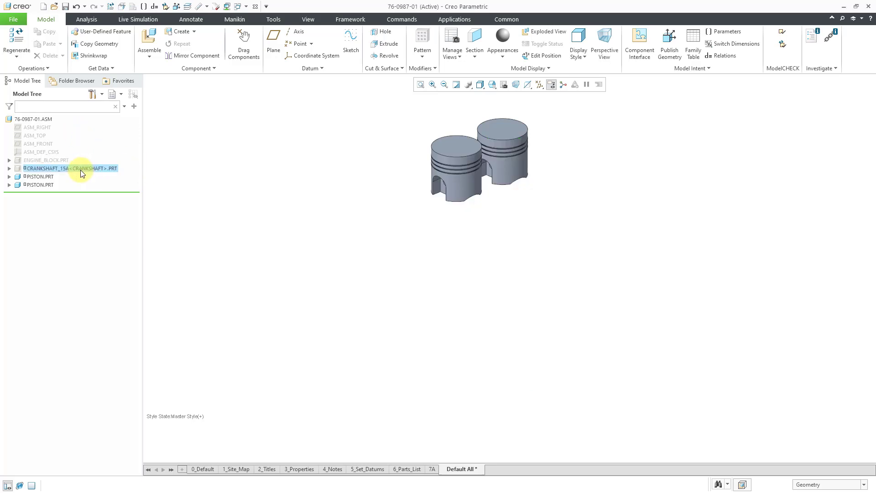
pyautogui.click(446, 222)
pyautogui.moveTo(506, 229); pyautogui.dragTo(493, 188, button='middle')
pyautogui.scroll(2, 493, 188)
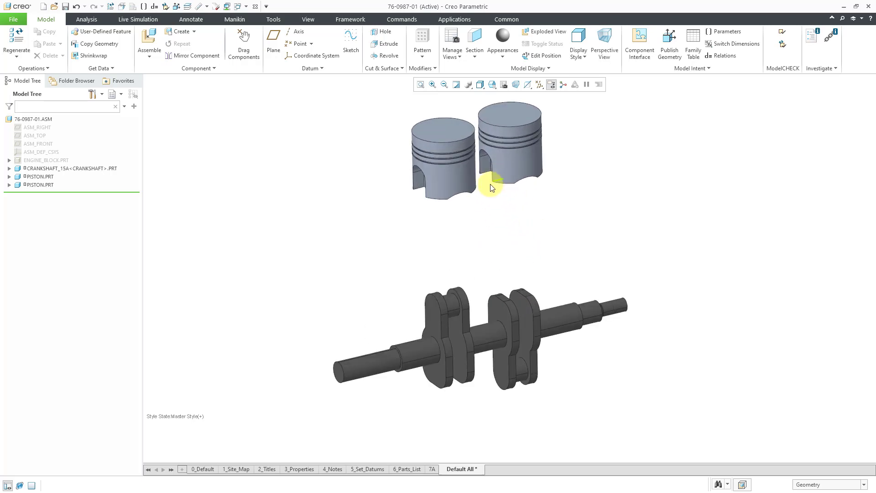
# Turn on datum plane display and hide the crankshaft's FRONT, SIDE and TOP planes
pyautogui.click(540, 85)
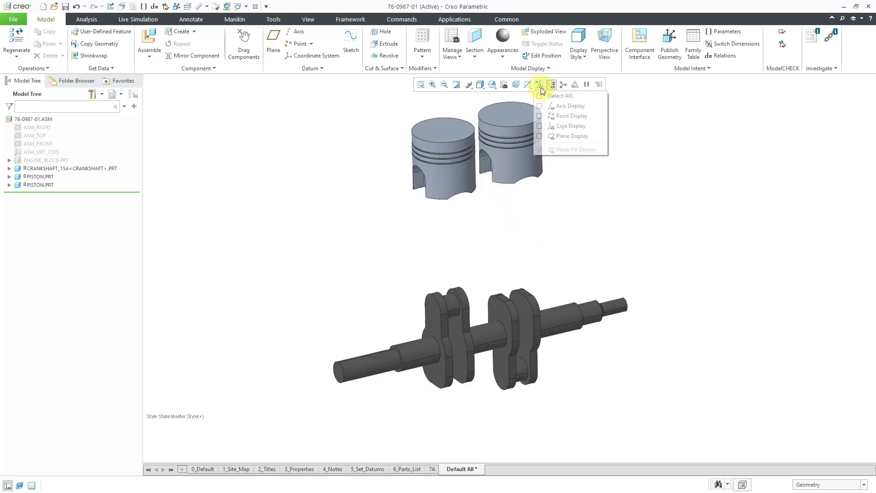
pyautogui.click(583, 136)
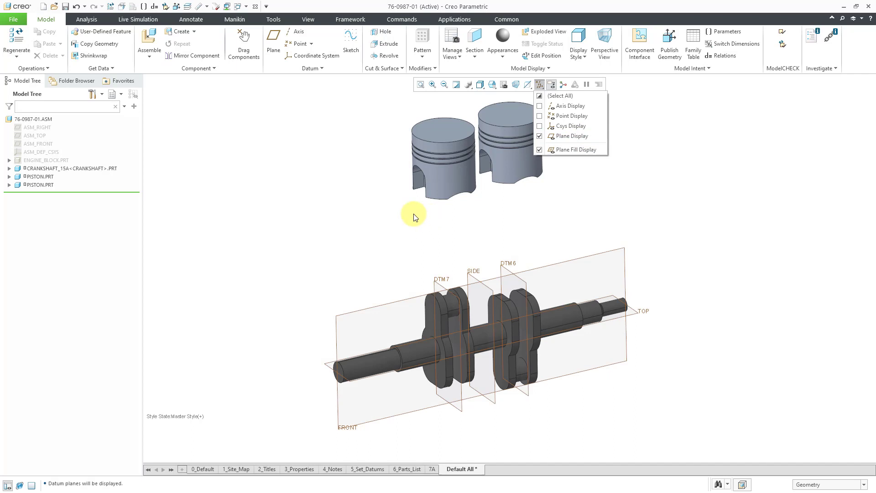
pyautogui.click(349, 312)
pyautogui.click(377, 284)
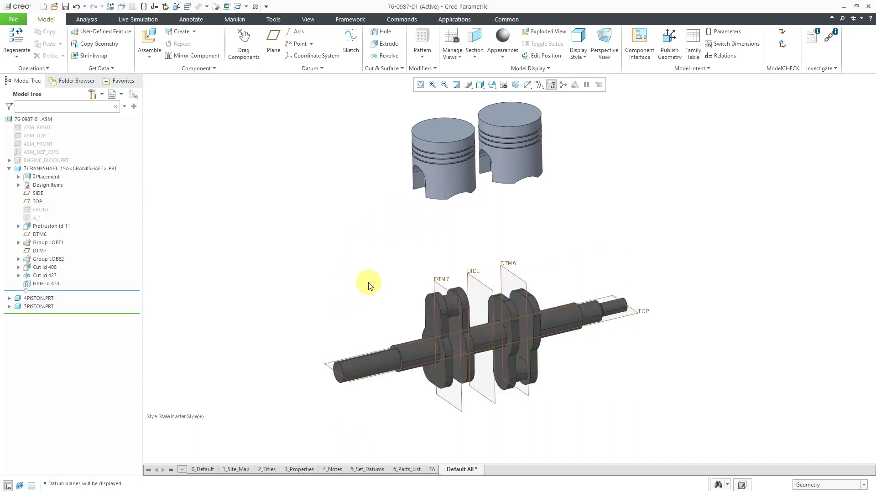
pyautogui.click(475, 271)
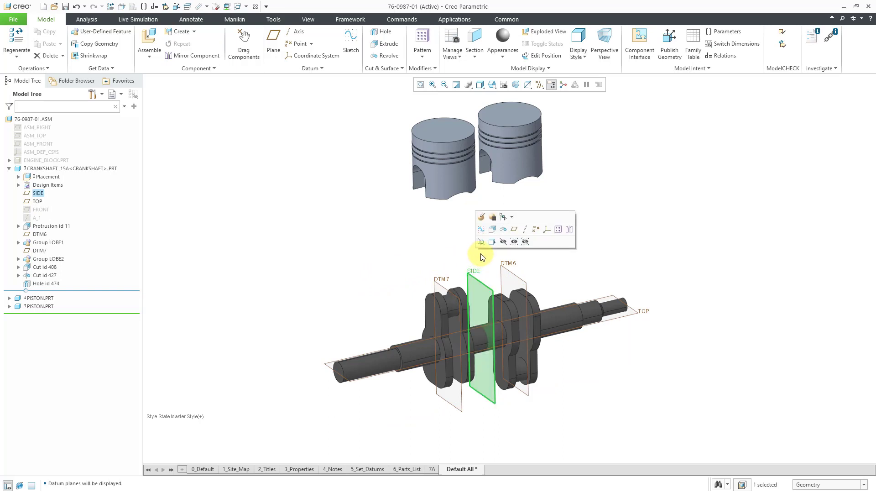
pyautogui.click(504, 241)
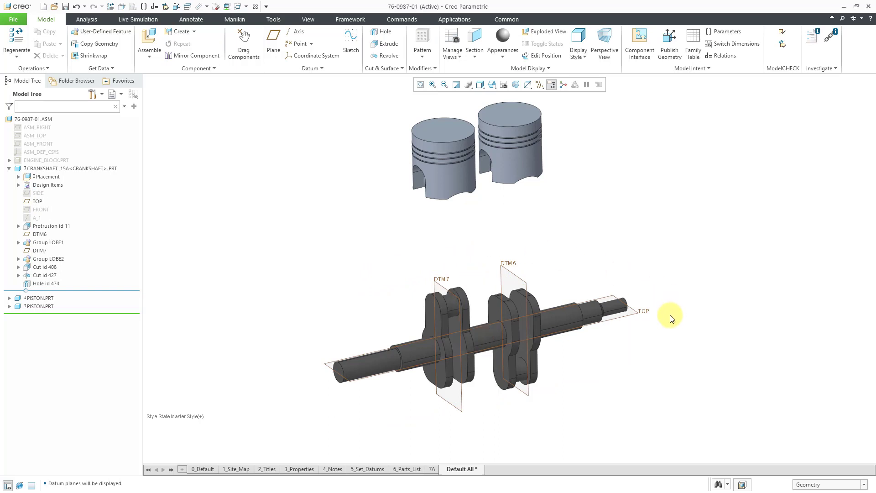
pyautogui.click(643, 311)
pyautogui.click(668, 281)
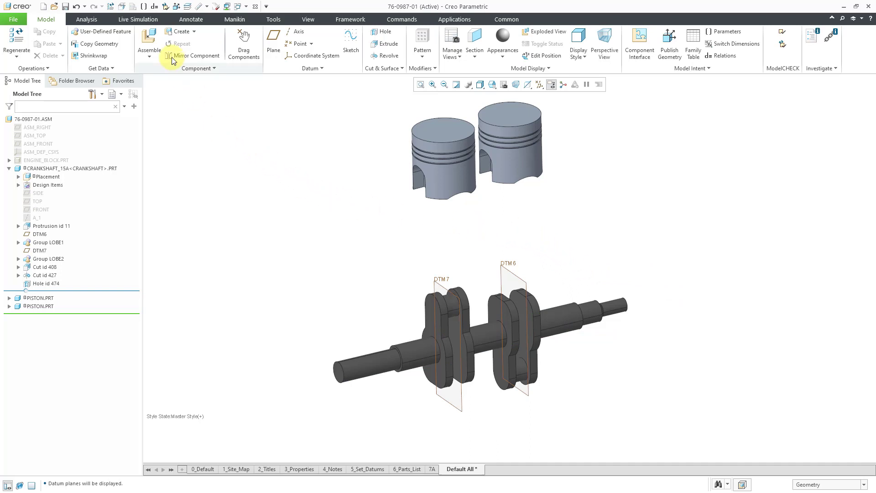
# Bring 54-1234-01.asm into the assembly and stand the connecting rod upright beside the crankshaft, below the pistons
pyautogui.click(153, 43)
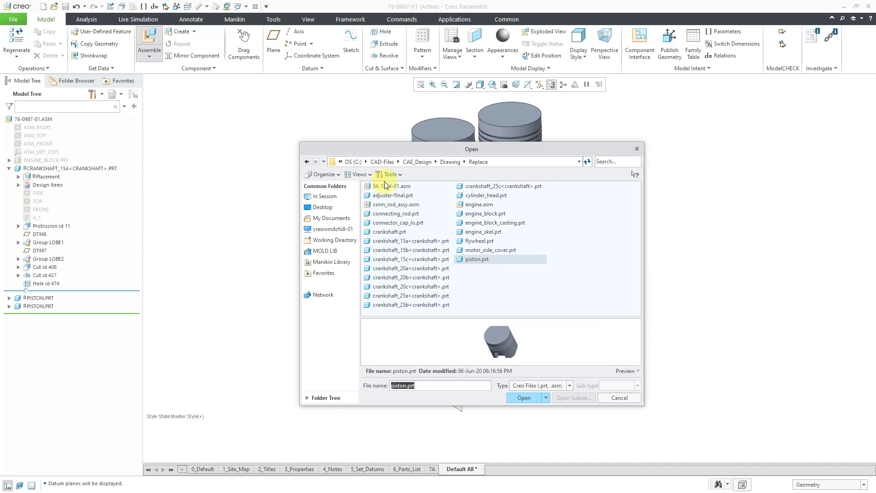
pyautogui.doubleClick(395, 187)
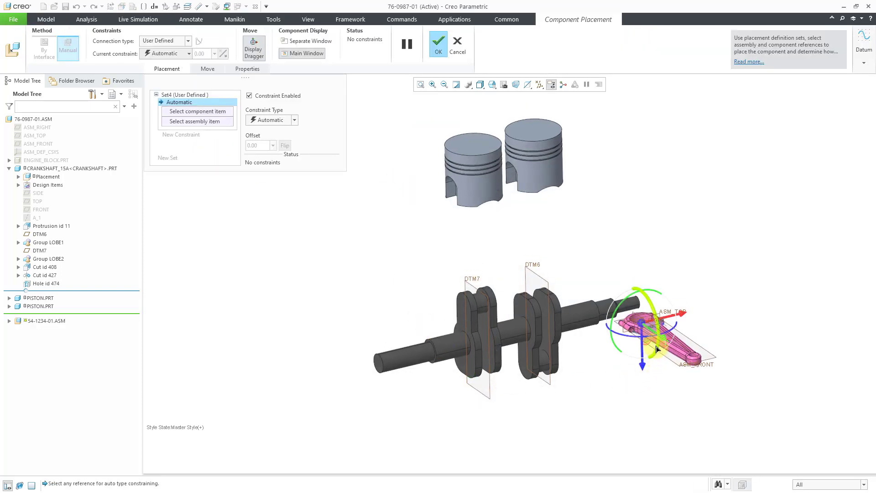
pyautogui.moveTo(656, 361); pyautogui.dragTo(411, 315)
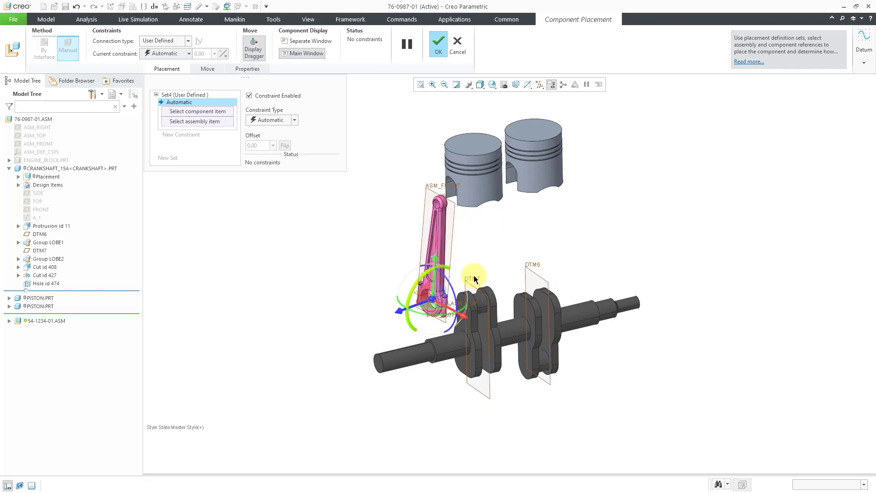
pyautogui.scroll(3, 482, 263)
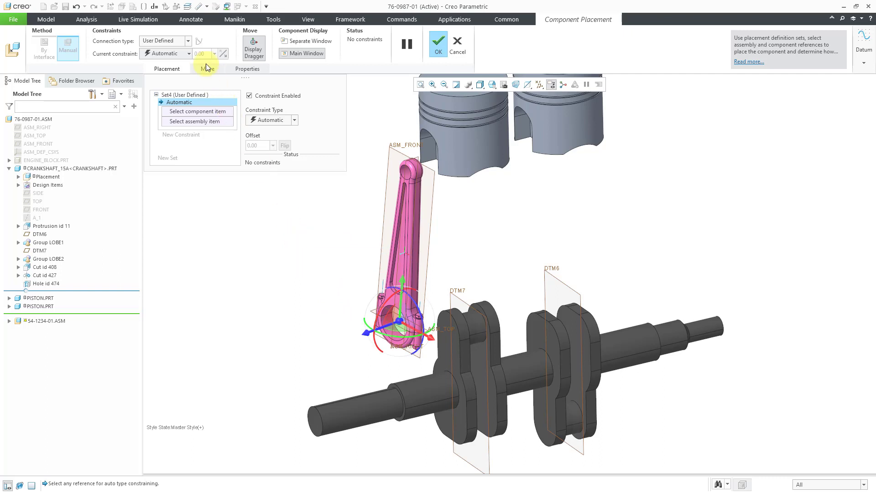
# Give the connecting rod a Pin connection, aligning its large bore with the crankshaft journal at DTM7
pyautogui.click(187, 41)
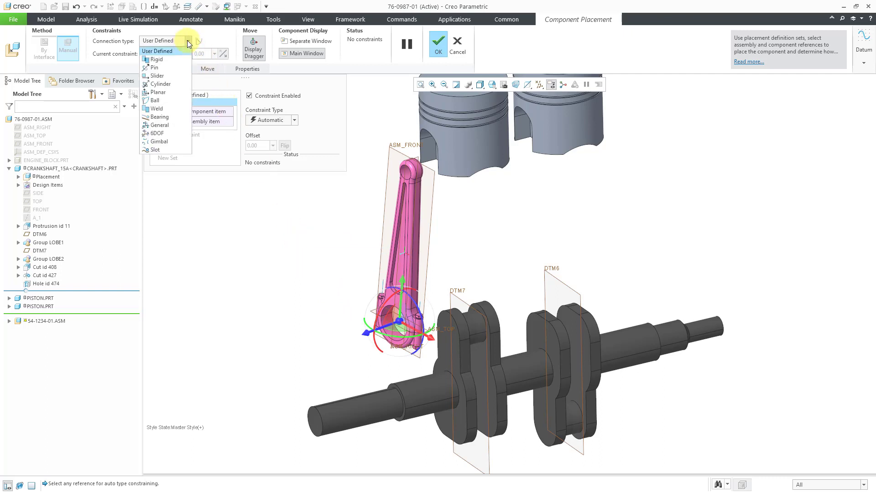
pyautogui.click(177, 67)
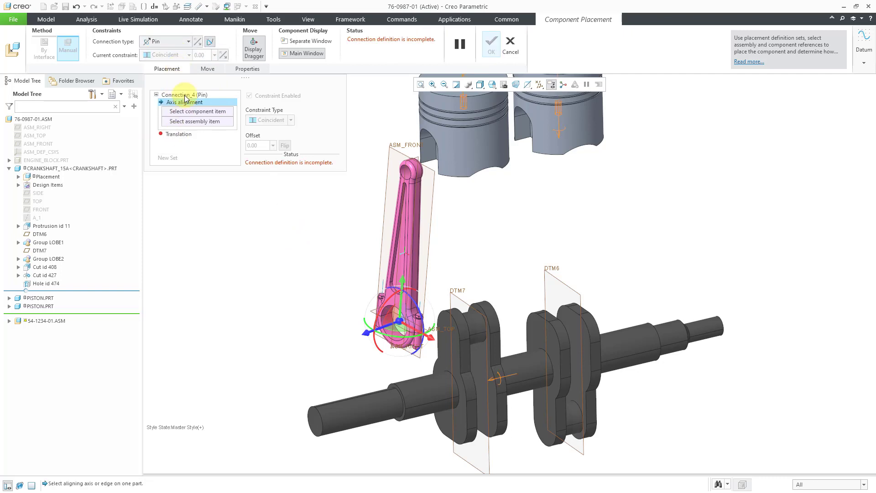
pyautogui.click(480, 332)
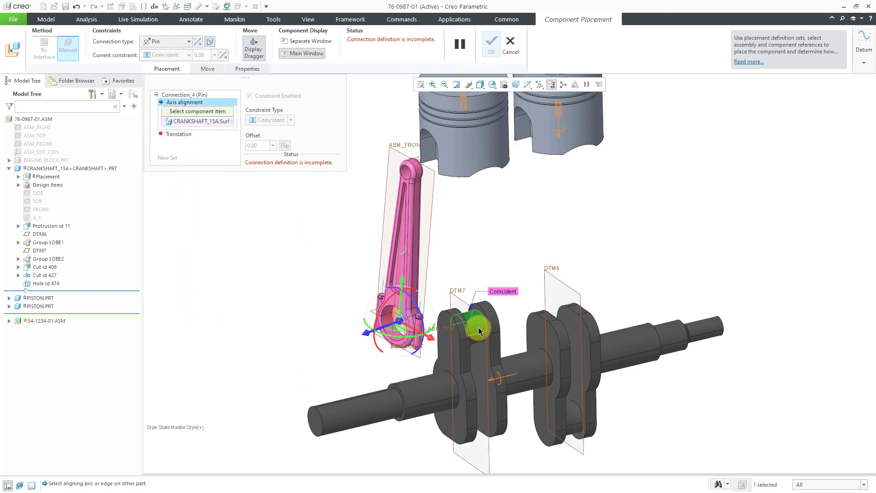
pyautogui.scroll(-5, 388, 365)
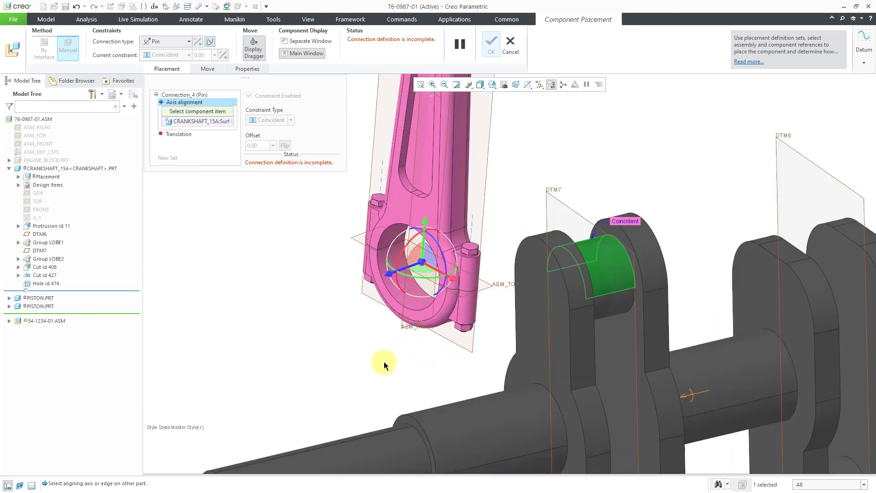
pyautogui.click(400, 277)
pyautogui.scroll(5, 398, 280)
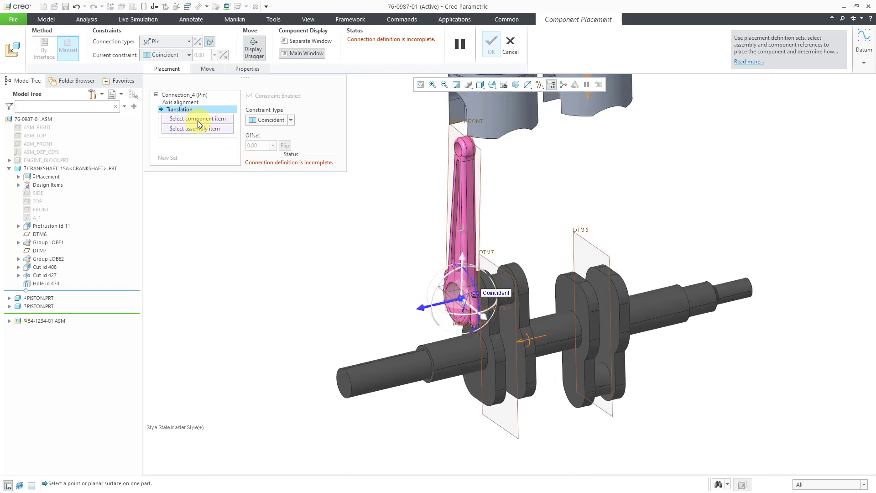
# Define the pin's translation by making the connecting rod's ASM_FRONT plane coincident with the crankshaft's DTM7 plane
pyautogui.click(481, 169)
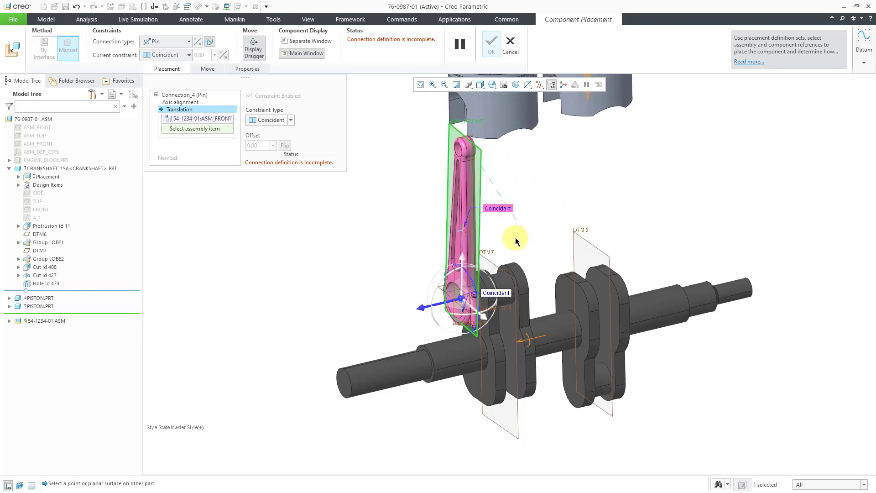
pyautogui.click(491, 263)
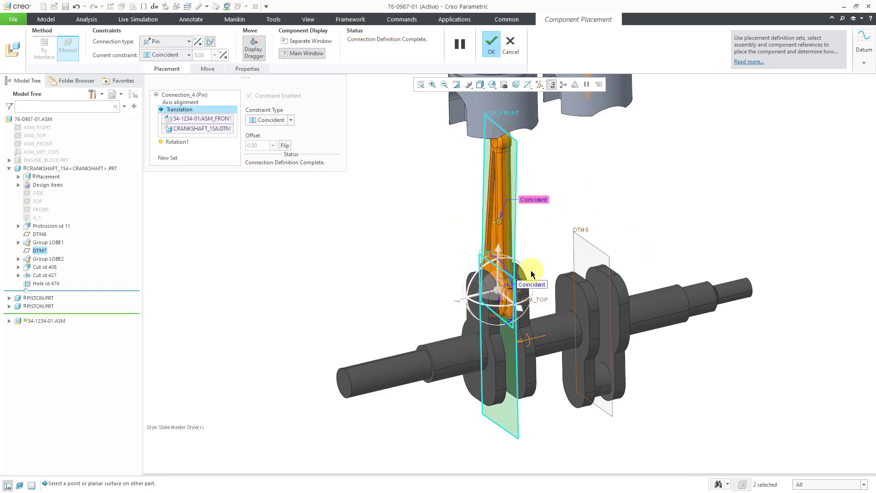
pyautogui.scroll(-2, 550, 391)
pyautogui.scroll(1, 535, 271)
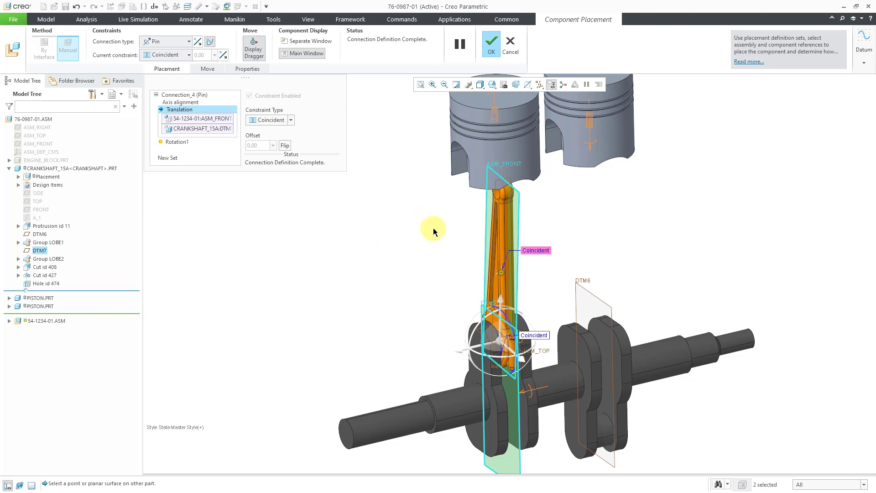
pyautogui.moveTo(440, 224)
pyautogui.mouseDown(button='middle')
pyautogui.moveTo(450, 217)
pyautogui.moveTo(455, 230)
pyautogui.mouseUp(button='middle')
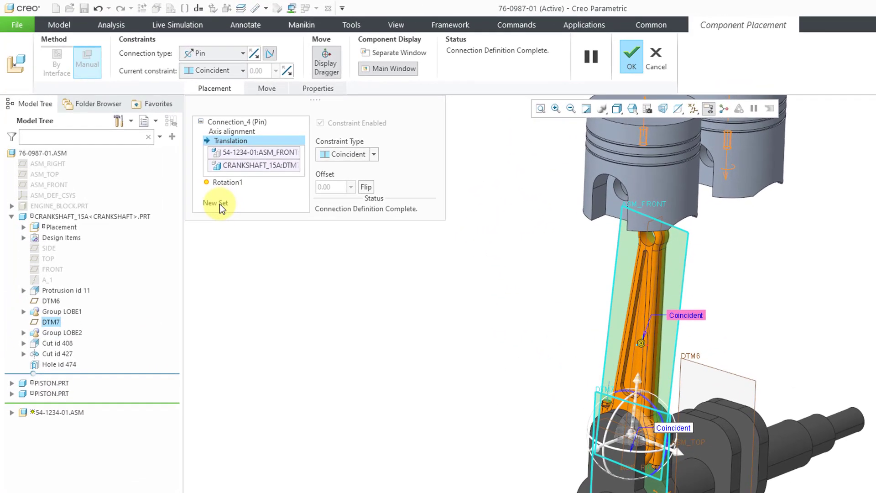
# Add a Cylinder connection set aligning the connecting rod's small bore with the nearer piston's pin hole, and accept the placement
pyautogui.click(220, 204)
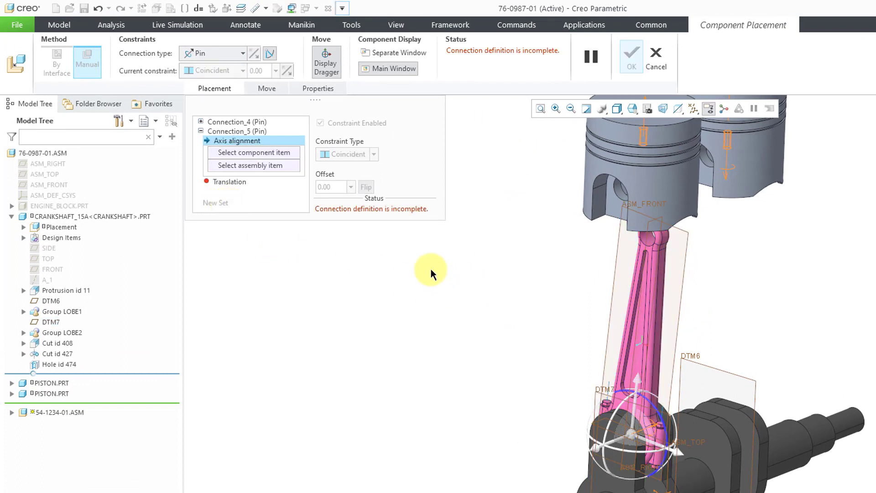
pyautogui.click(245, 53)
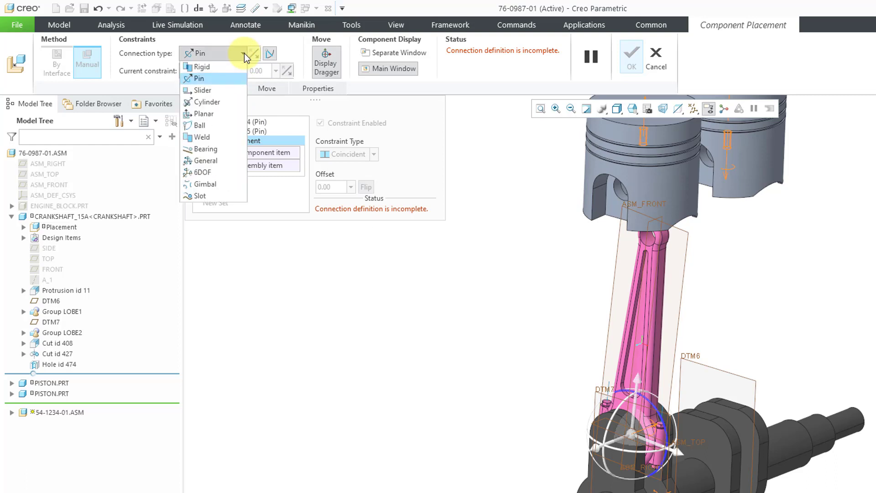
pyautogui.click(224, 102)
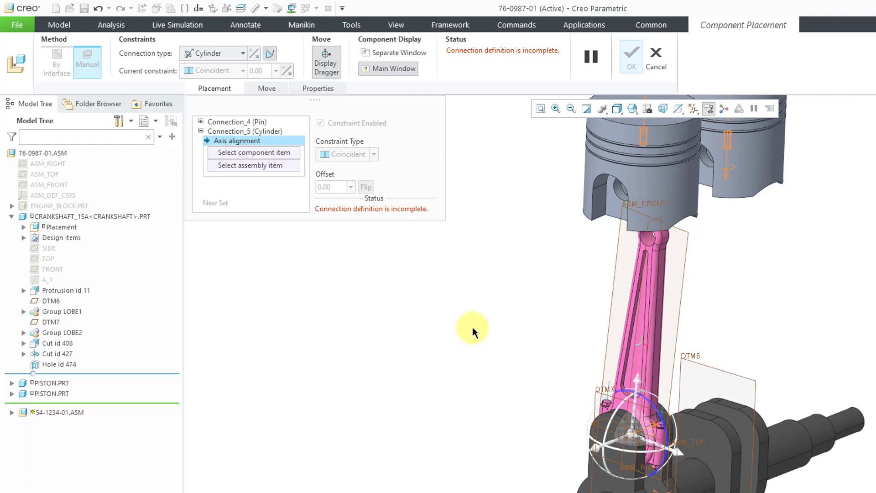
pyautogui.click(619, 195)
pyautogui.scroll(5, 649, 261)
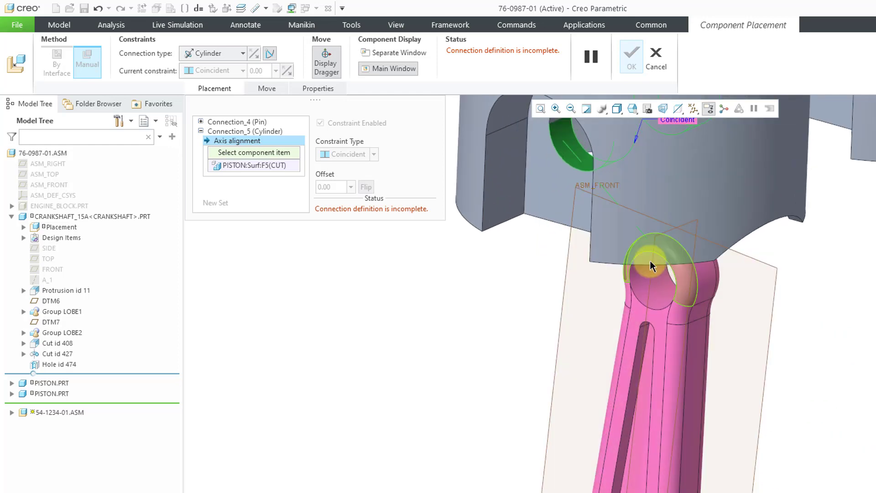
pyautogui.click(637, 287)
pyautogui.scroll(-5, 651, 305)
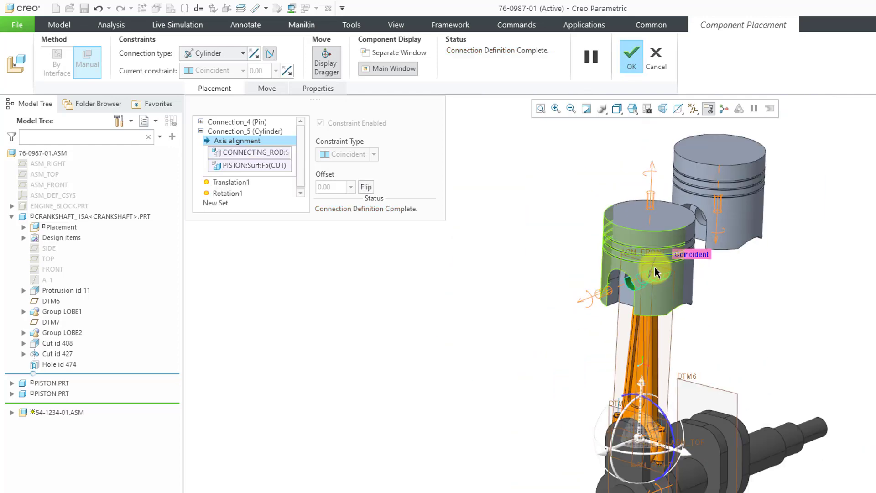
pyautogui.moveTo(562, 274); pyautogui.dragTo(540, 273, button='middle')
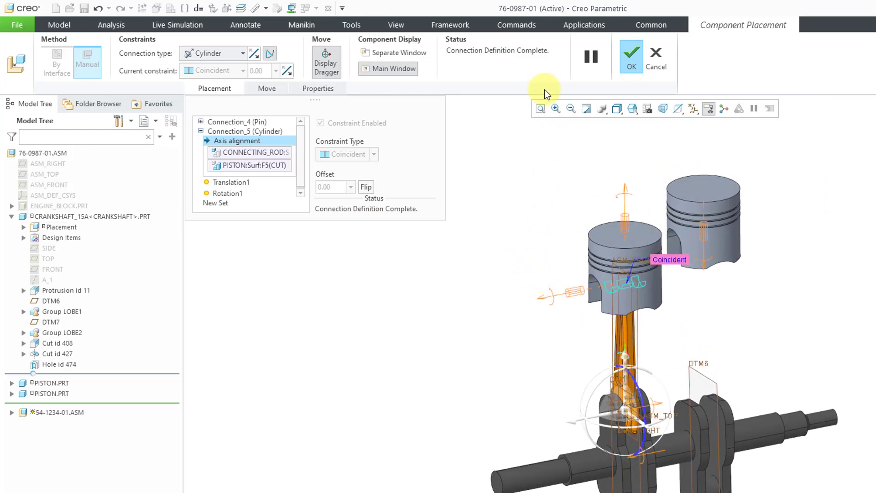
pyautogui.click(631, 57)
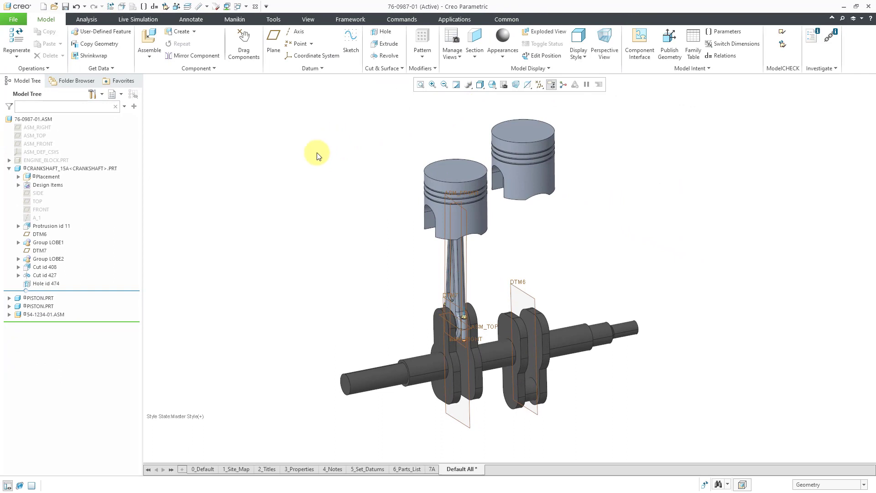
# Start a Repeat of connecting rod 54-1234-01 with all three Coincident assembly references set to vary
pyautogui.click(9, 168)
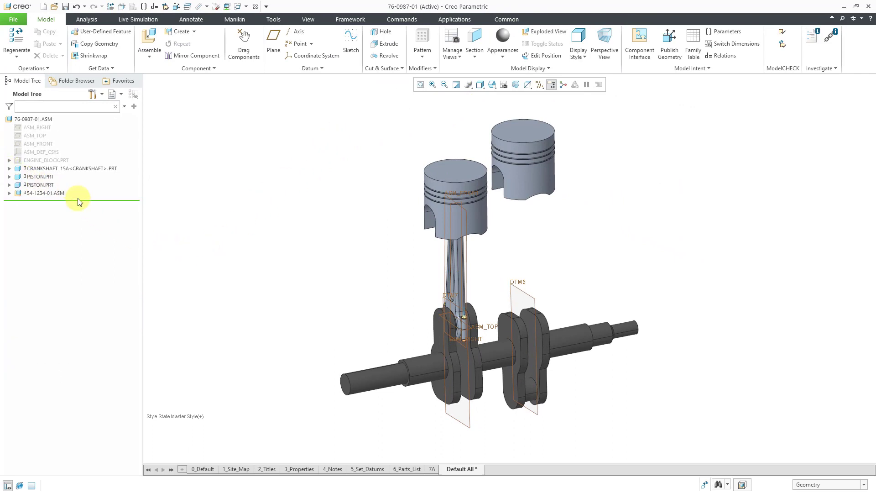
pyautogui.click(48, 193)
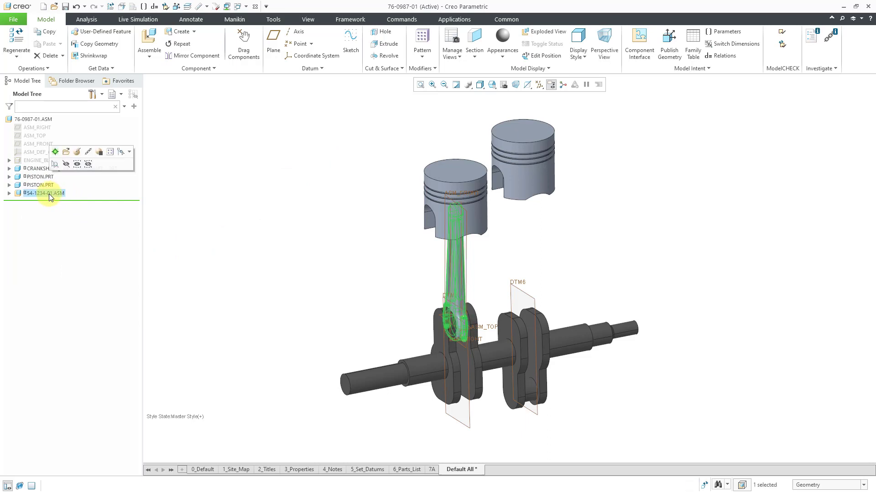
pyautogui.rightClick(49, 194)
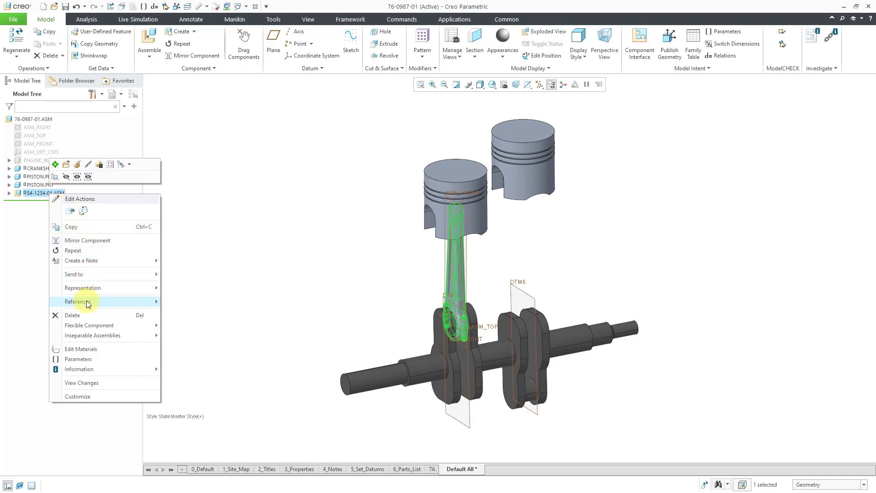
pyautogui.click(81, 252)
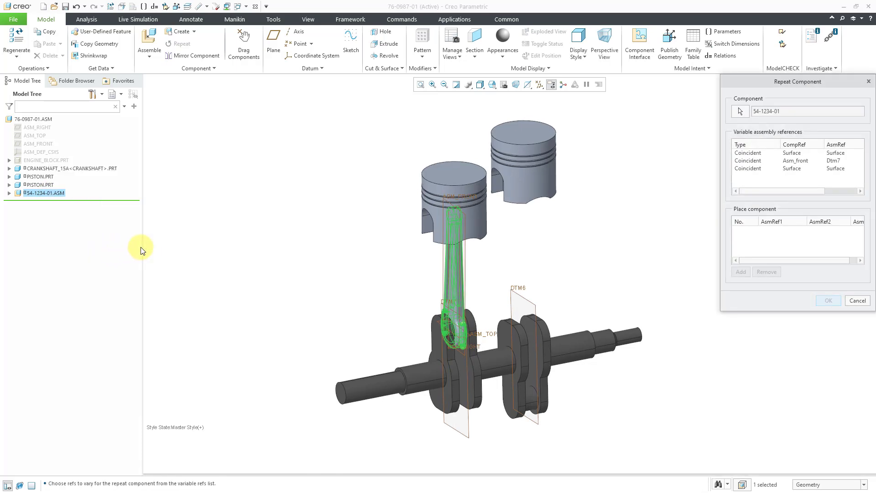
pyautogui.click(745, 152)
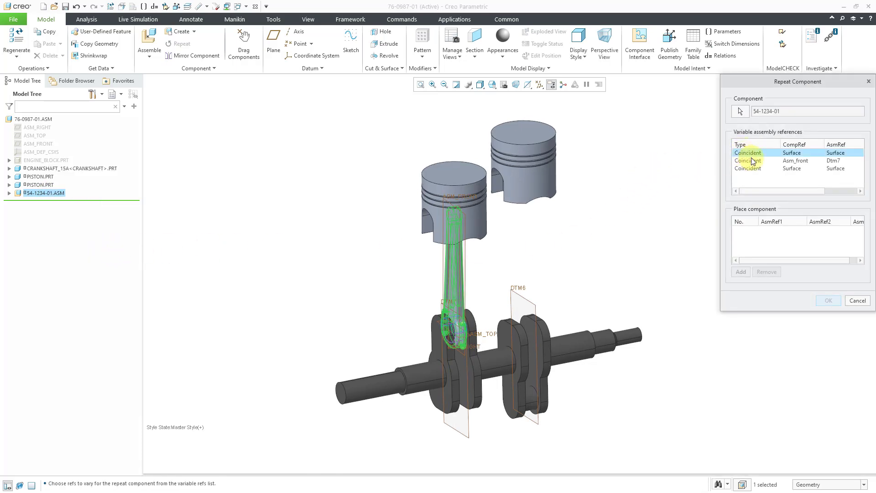
pyautogui.keyDown('ctrl'); pyautogui.click(754, 161); pyautogui.keyUp('ctrl')
pyautogui.keyDown('ctrl'); pyautogui.click(752, 169); pyautogui.keyUp('ctrl')
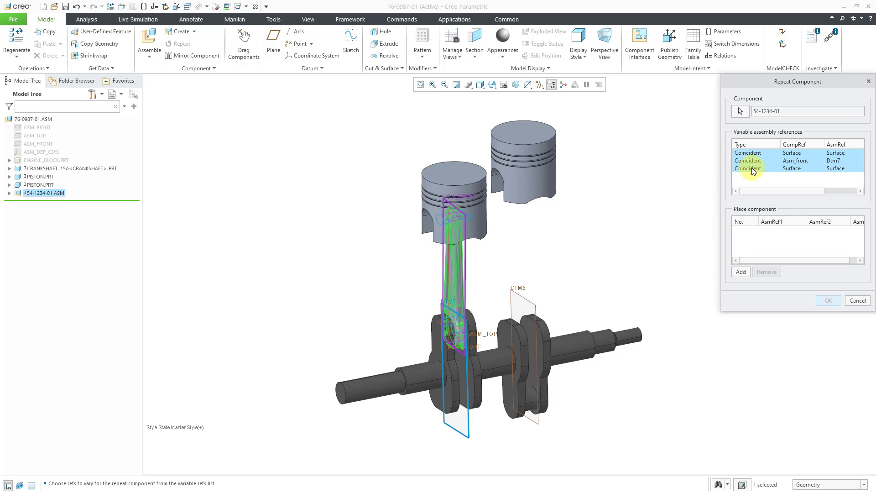
pyautogui.click(741, 272)
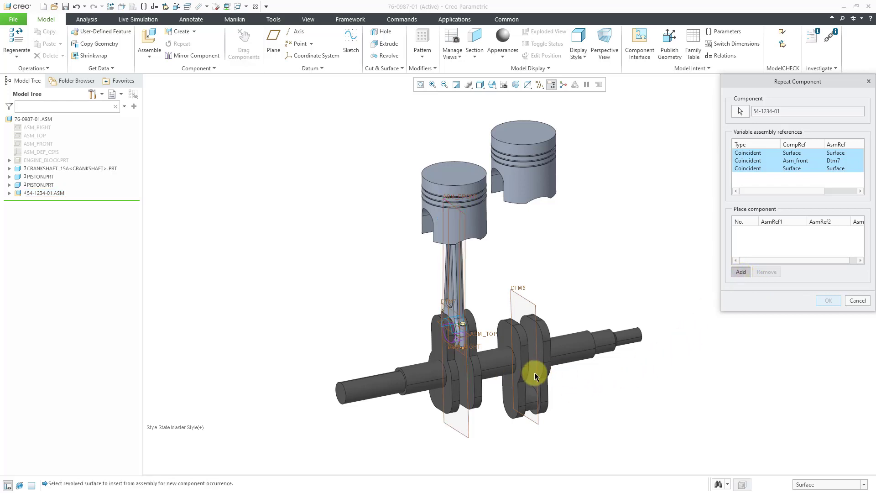
# Place the second connecting rod using the crankshaft's other journal, its DTM6 plane and the second piston's pin hole
pyautogui.scroll(3, 534, 375)
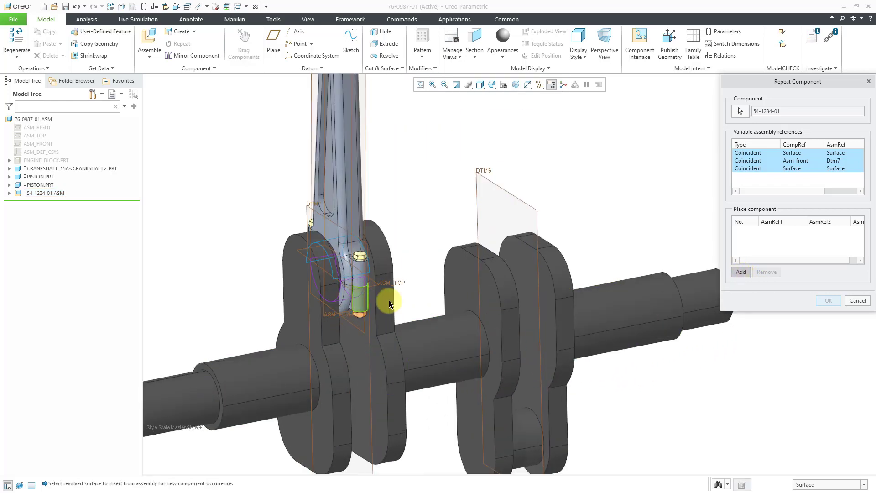
pyautogui.scroll(-3, 436, 241)
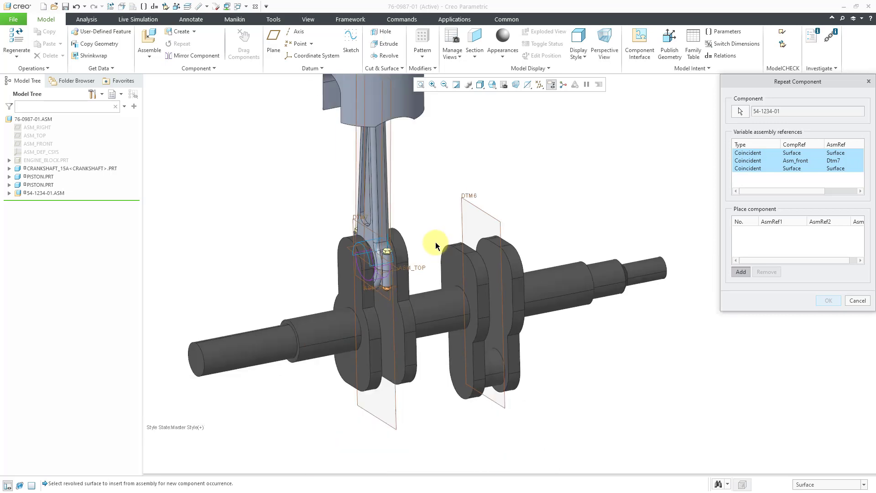
pyautogui.click(497, 368)
pyautogui.scroll(-3, 543, 392)
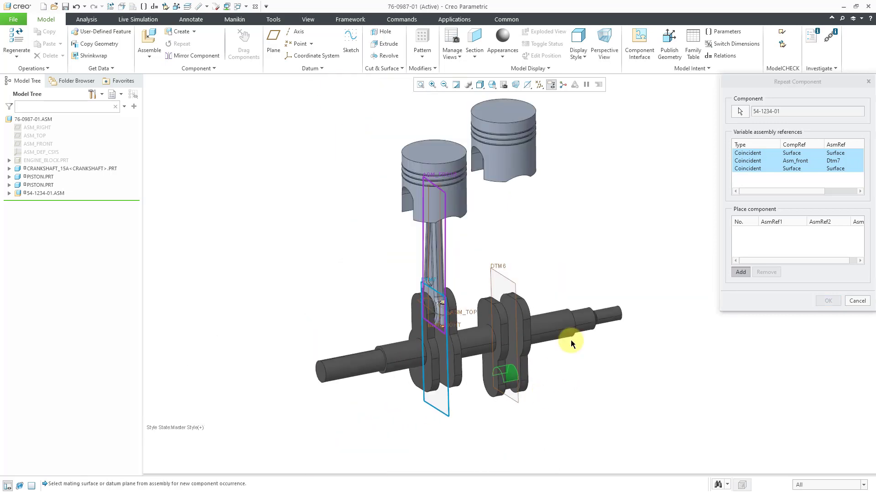
pyautogui.click(494, 270)
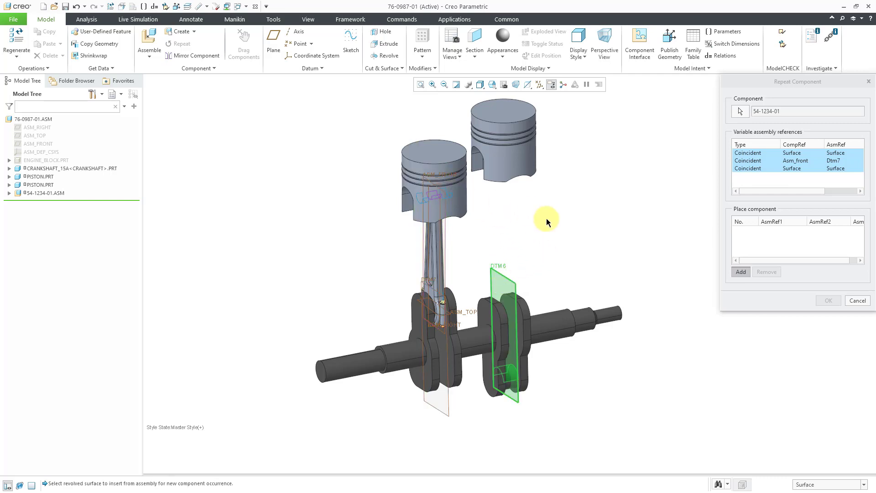
pyautogui.moveTo(547, 218); pyautogui.dragTo(568, 212, button='middle')
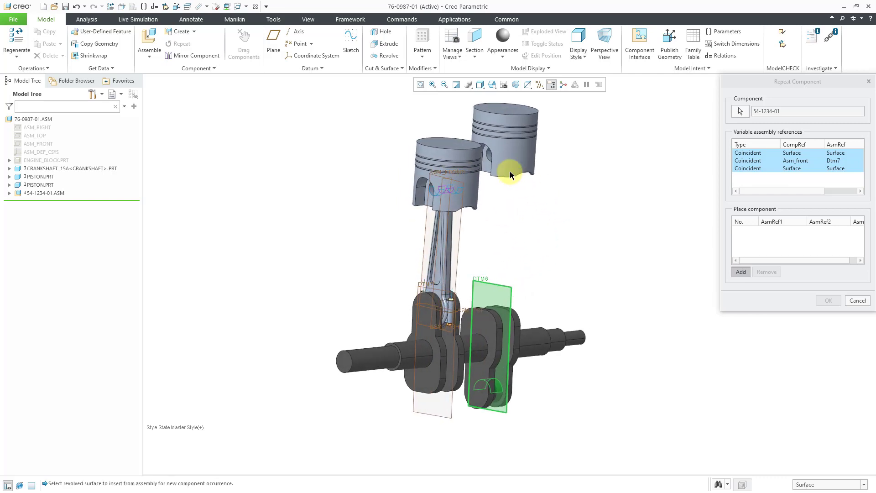
pyautogui.click(489, 154)
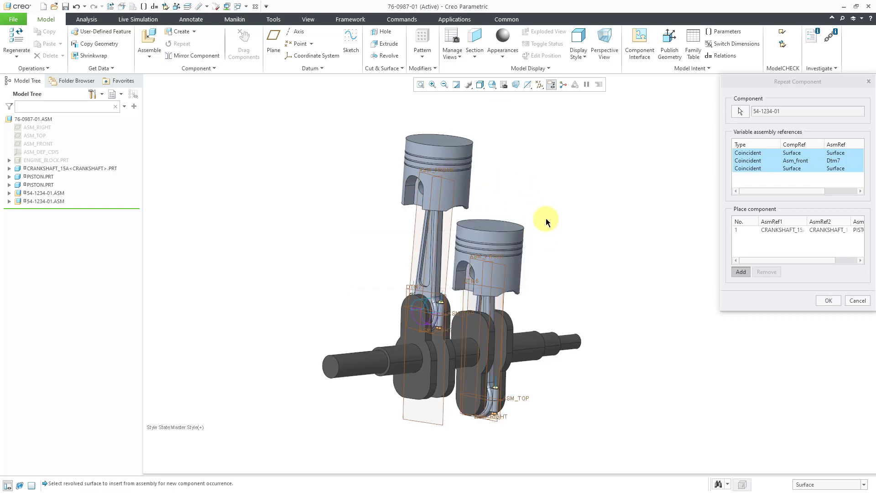
pyautogui.moveTo(547, 217); pyautogui.dragTo(525, 214, button='middle')
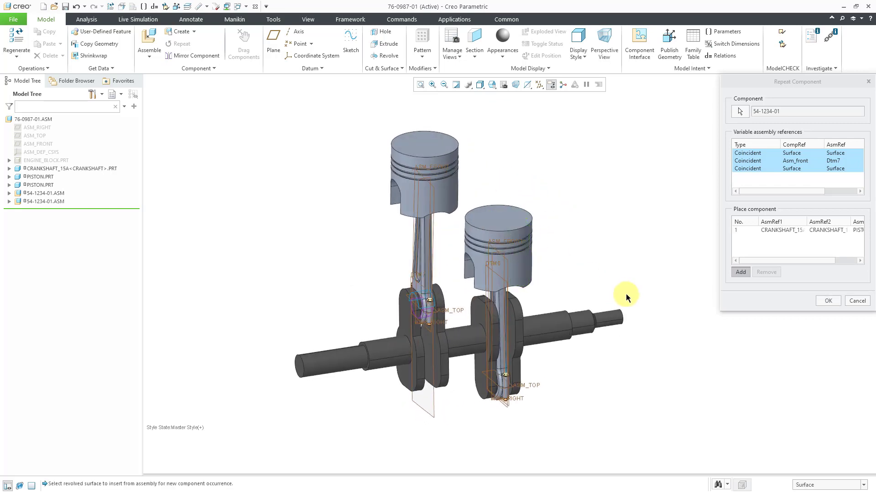
pyautogui.click(831, 301)
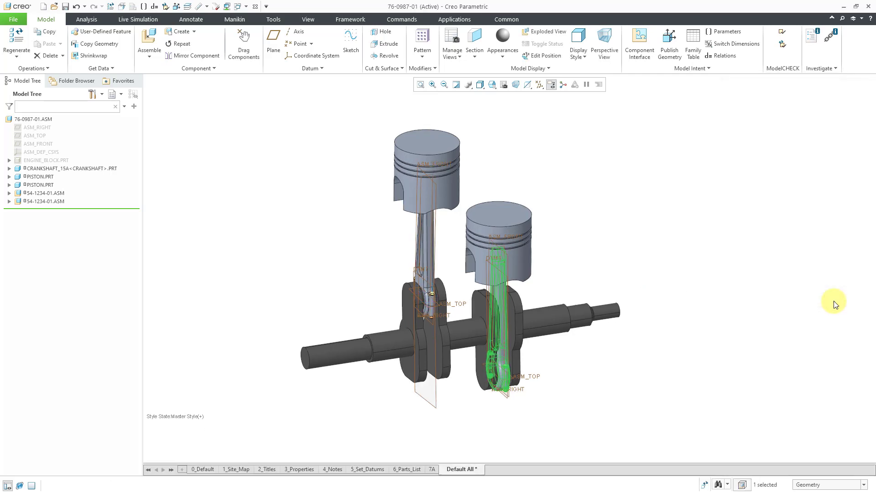
pyautogui.click(754, 237)
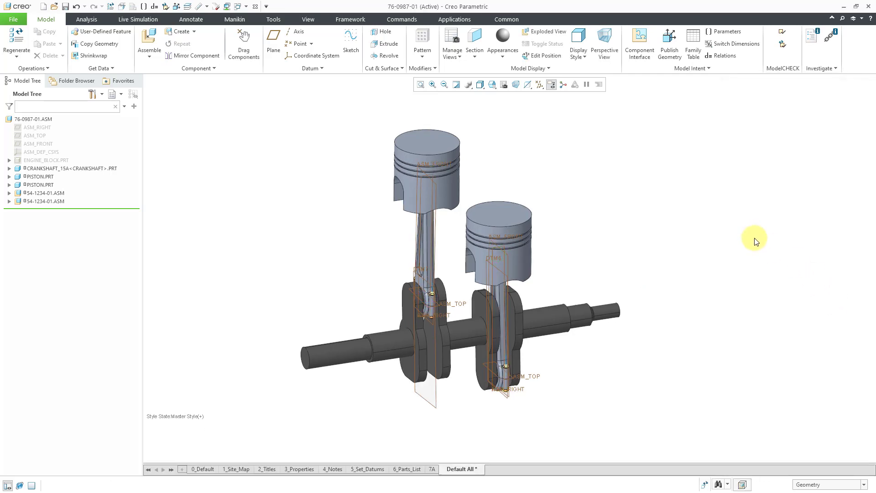
# Turn off datum plane display and show the hidden ENGINE_BLOCK.PRT
pyautogui.click(541, 85)
pyautogui.click(566, 136)
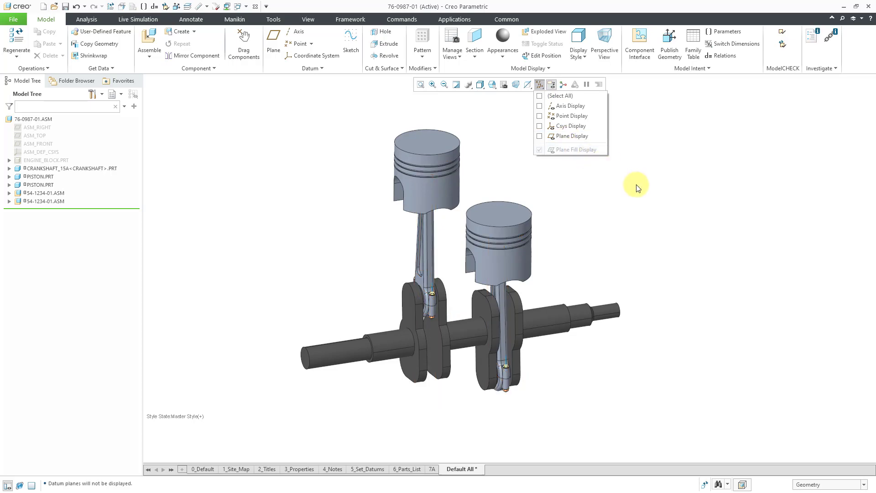
pyautogui.click(49, 160)
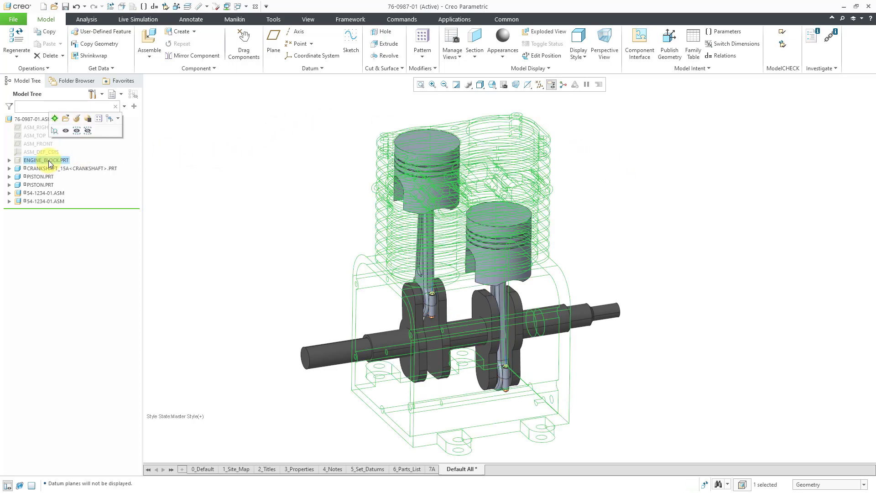
pyautogui.click(67, 131)
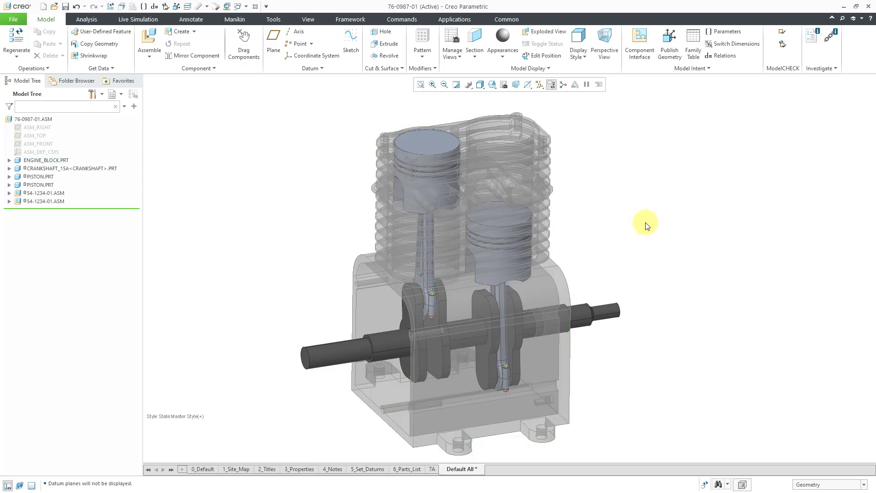
pyautogui.moveTo(645, 226)
pyautogui.mouseDown(button='middle')
pyautogui.moveTo(623, 221)
pyautogui.moveTo(635, 215)
pyautogui.moveTo(649, 223)
pyautogui.mouseUp(button='middle')
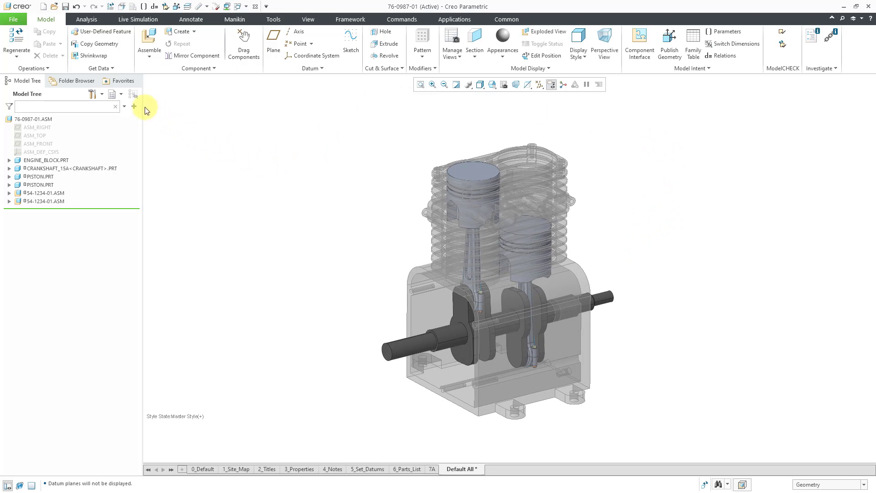
# Bring motor_side_cover.prt into the assembly and stand it upright facing the engine block's open side at the crankshaft's near end
pyautogui.click(148, 51)
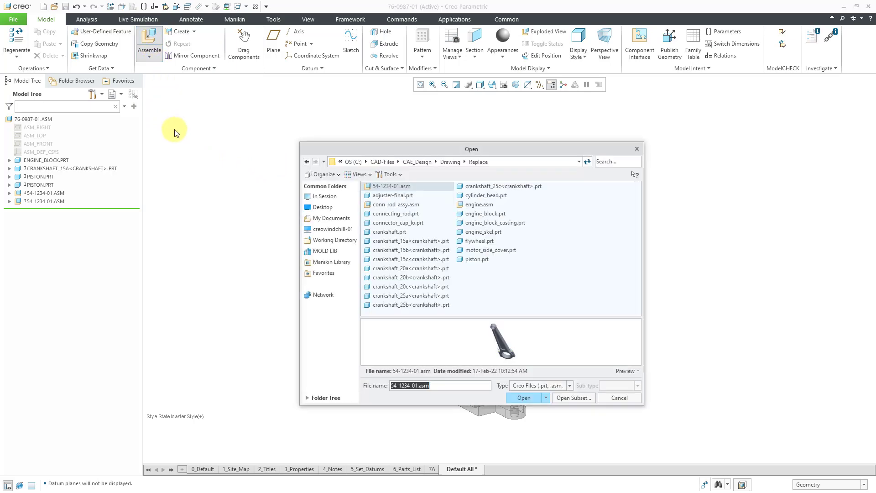
pyautogui.doubleClick(502, 249)
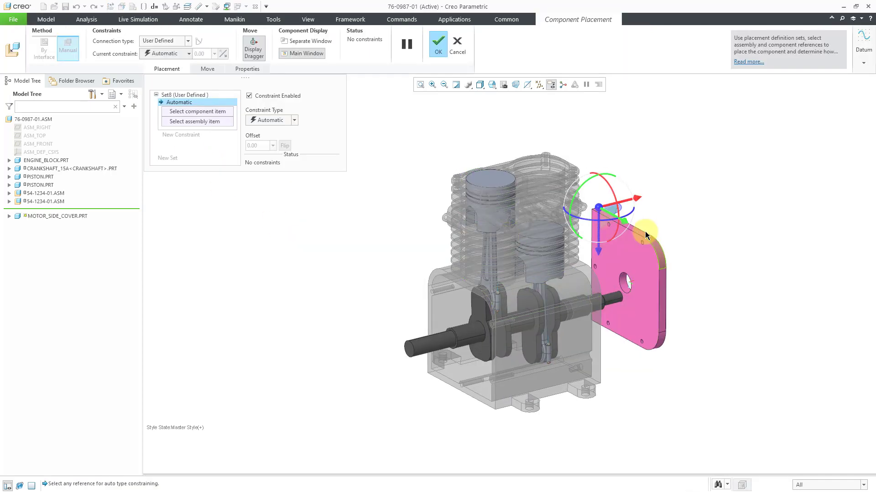
pyautogui.moveTo(654, 211); pyautogui.dragTo(357, 375)
pyautogui.scroll(-1, 440, 414)
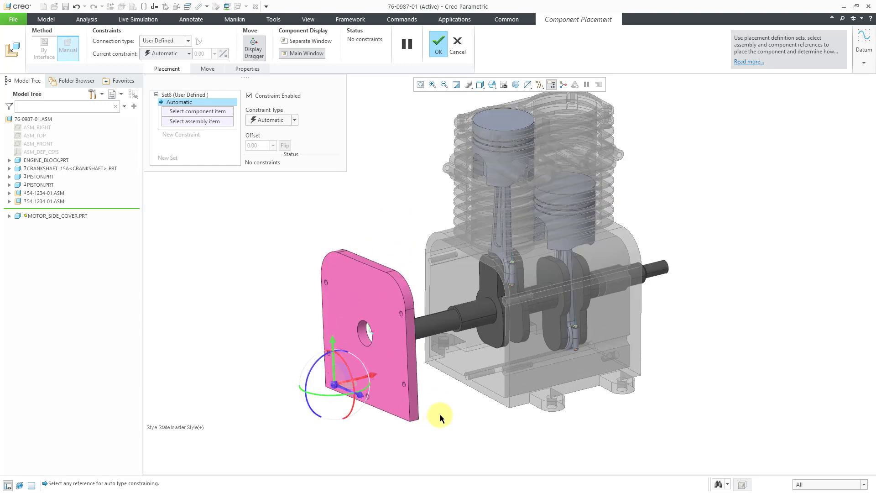
pyautogui.scroll(-1, 440, 414)
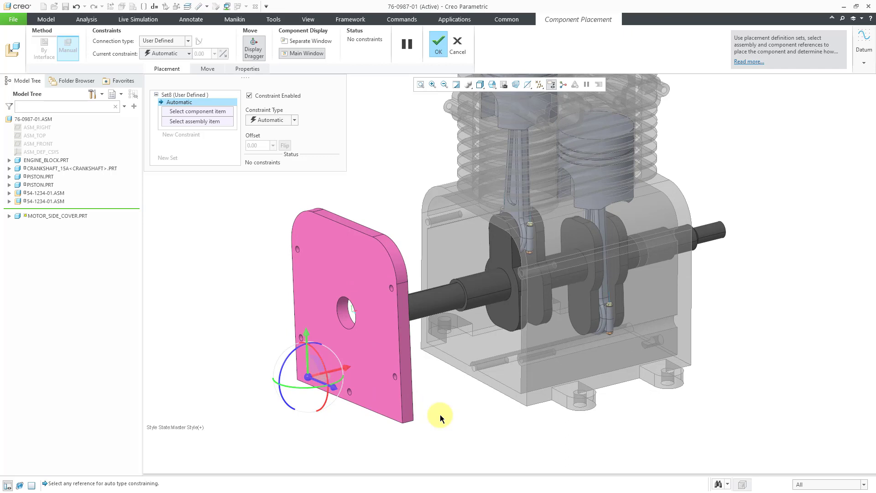
# Make the motor side cover's inner face Coincident with the engine block's open end face
pyautogui.click(435, 195)
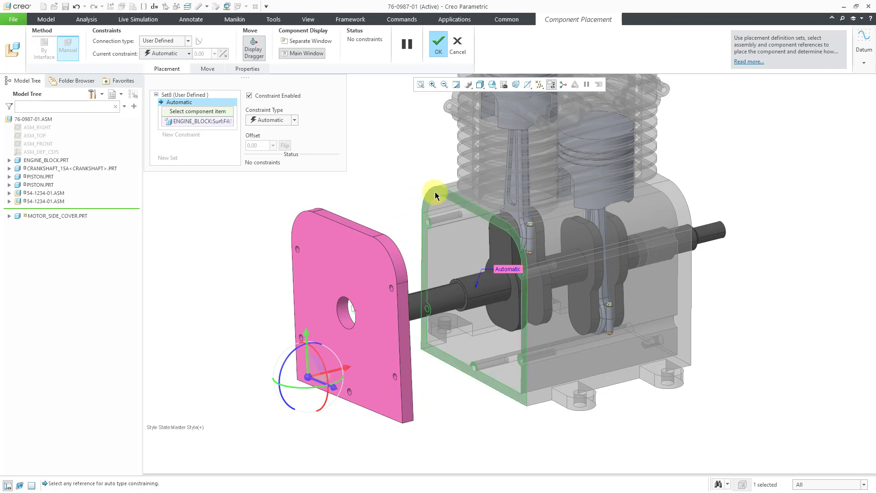
pyautogui.click(339, 251)
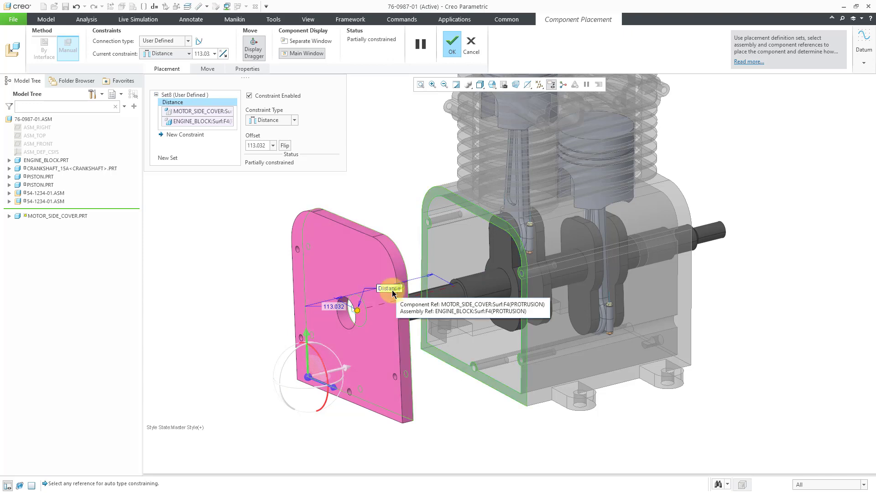
pyautogui.scroll(5, 399, 294)
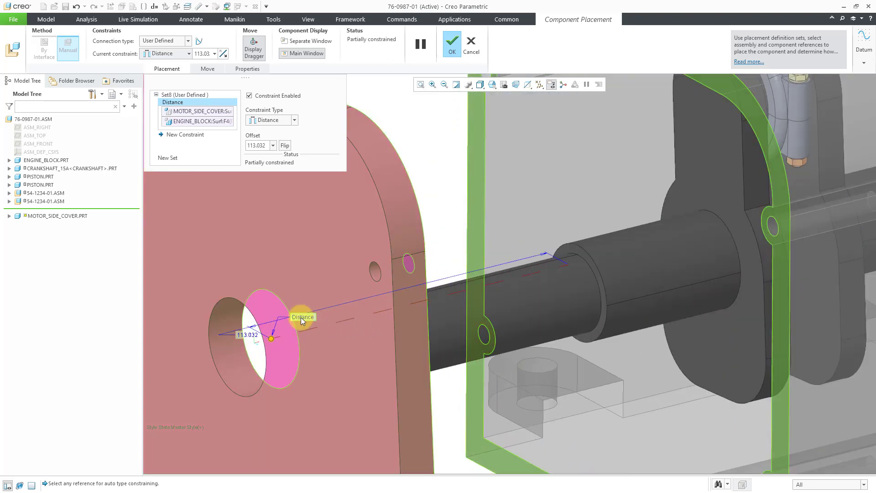
pyautogui.click(294, 120)
pyautogui.click(294, 120)
pyautogui.click(301, 316)
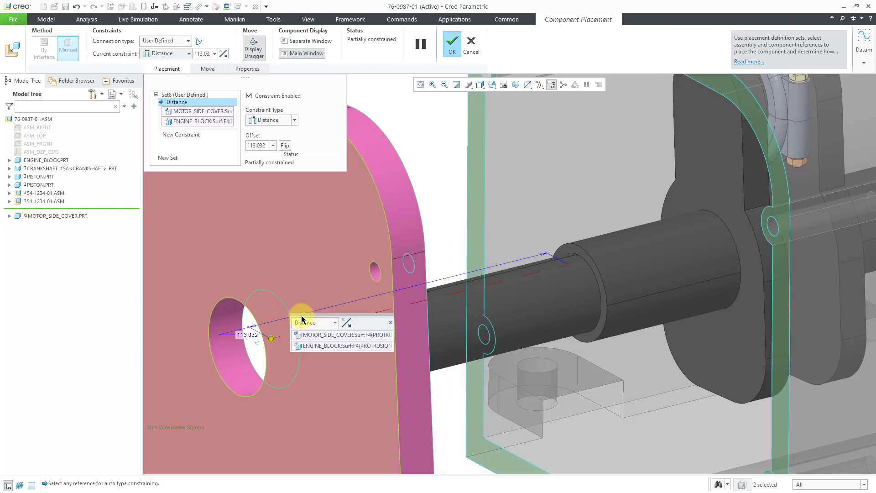
pyautogui.click(335, 326)
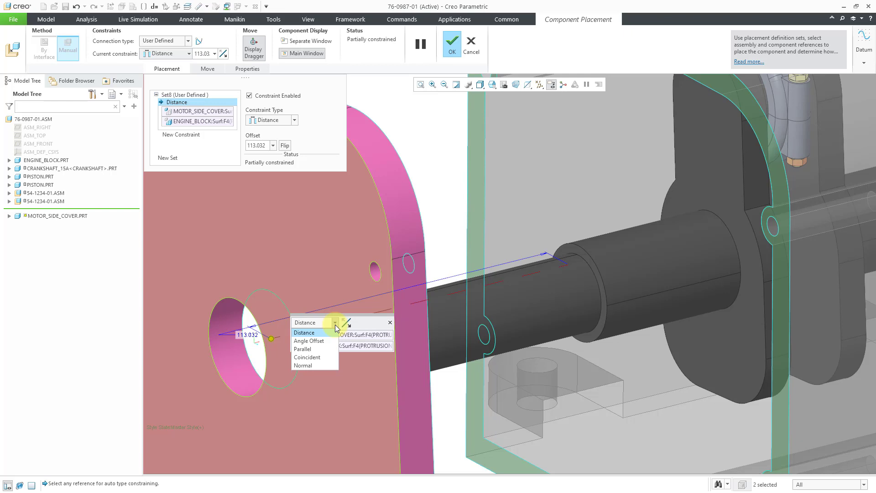
pyautogui.click(332, 358)
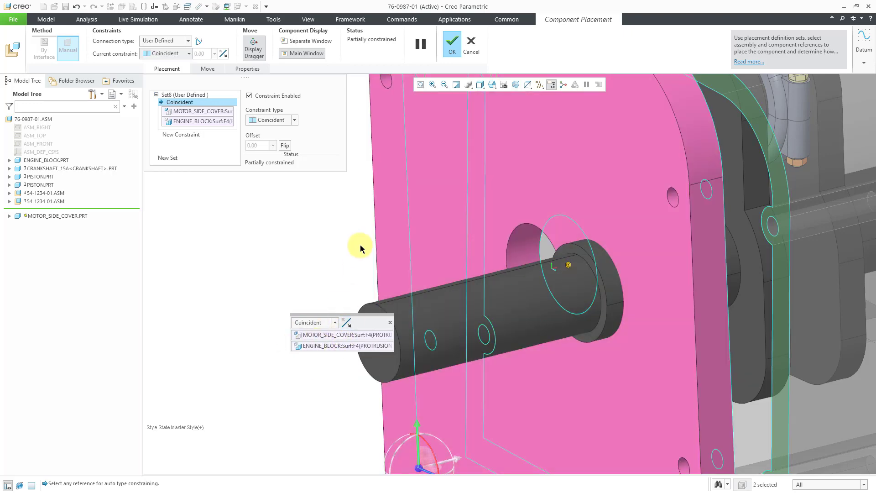
pyautogui.click(390, 322)
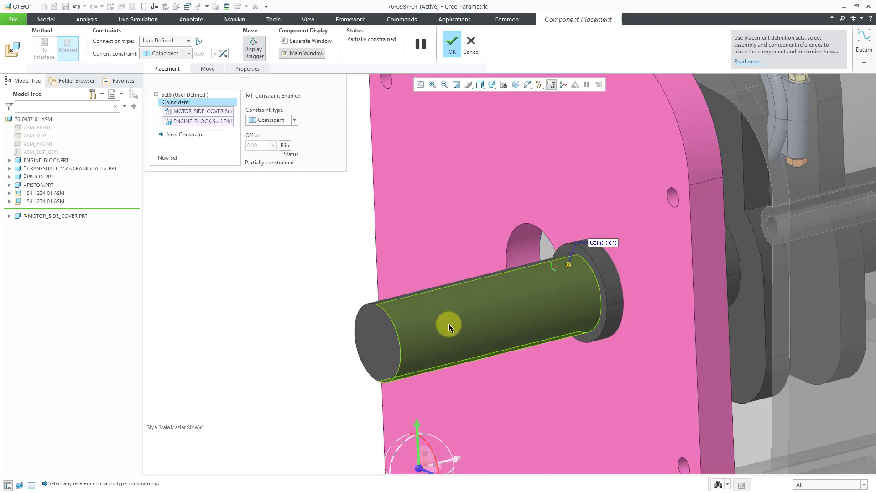
# Make the motor side cover's bottom edge face Coincident with the engine block's bottom face
pyautogui.scroll(-5, 448, 324)
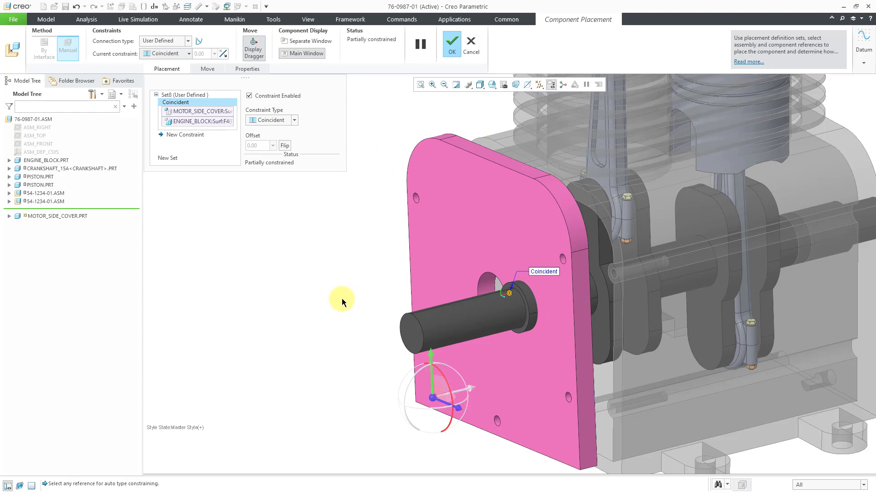
pyautogui.scroll(-2, 348, 156)
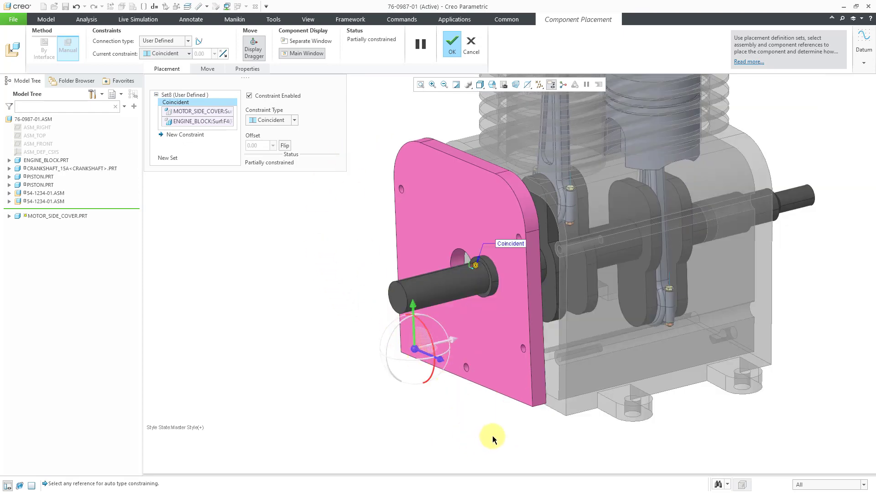
pyautogui.moveTo(505, 408); pyautogui.dragTo(523, 393, button='middle')
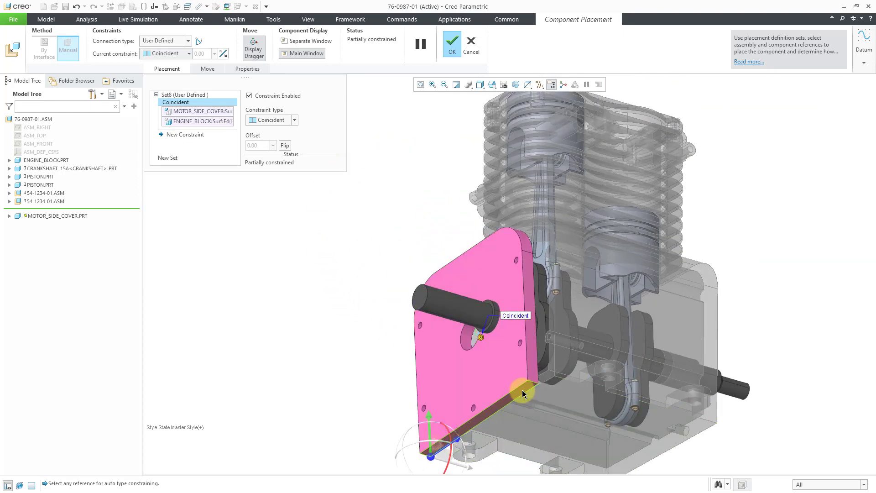
pyautogui.click(522, 390)
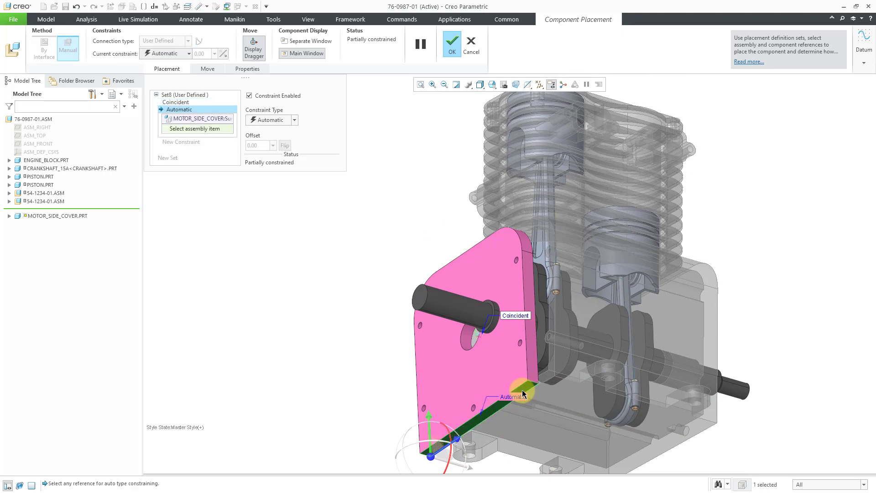
pyautogui.click(555, 395)
pyautogui.moveTo(550, 378); pyautogui.dragTo(546, 408, button='middle')
pyautogui.scroll(3, 544, 411)
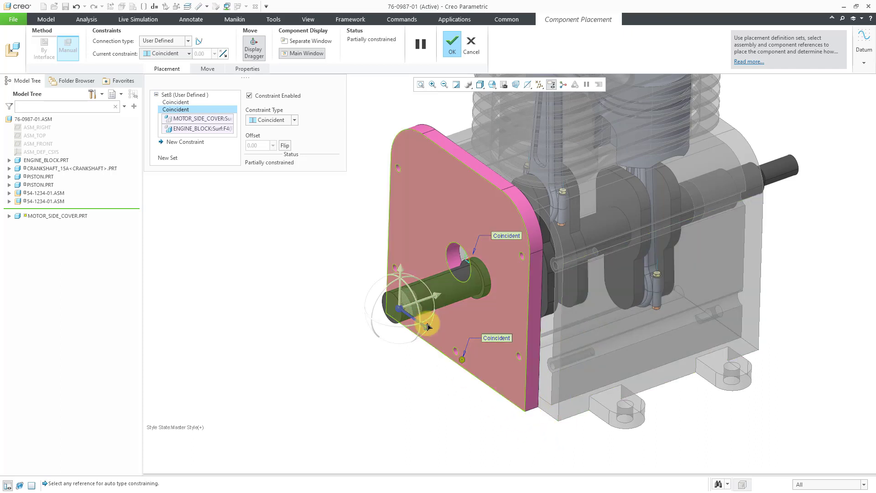
# Align the cover's lower corner bolt hole with the matching engine block hole and finish placing the cover
pyautogui.click(197, 146)
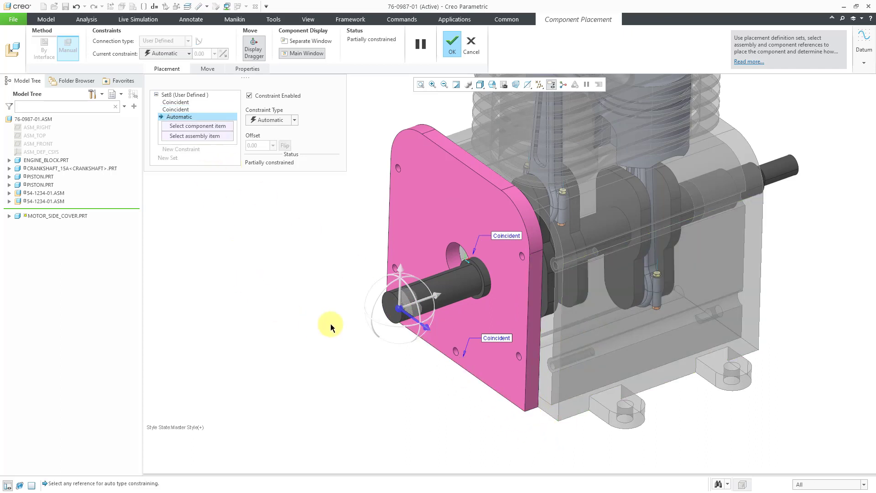
pyautogui.click(519, 360)
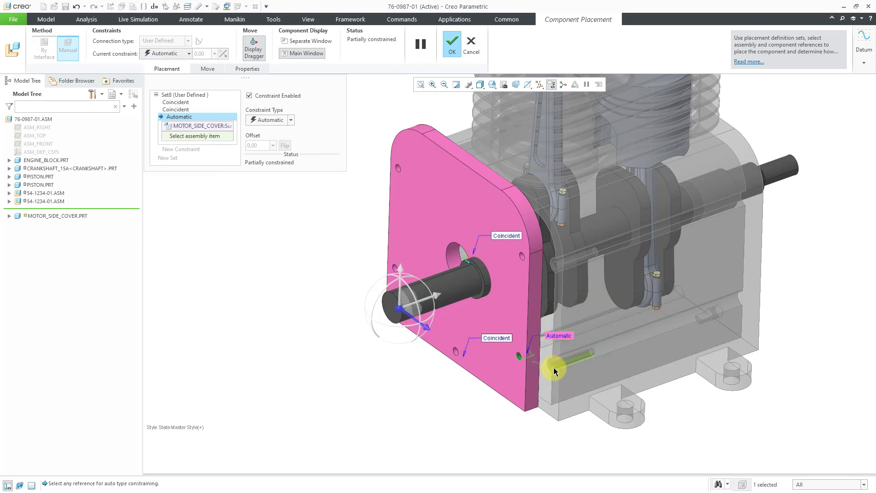
pyautogui.click(555, 370)
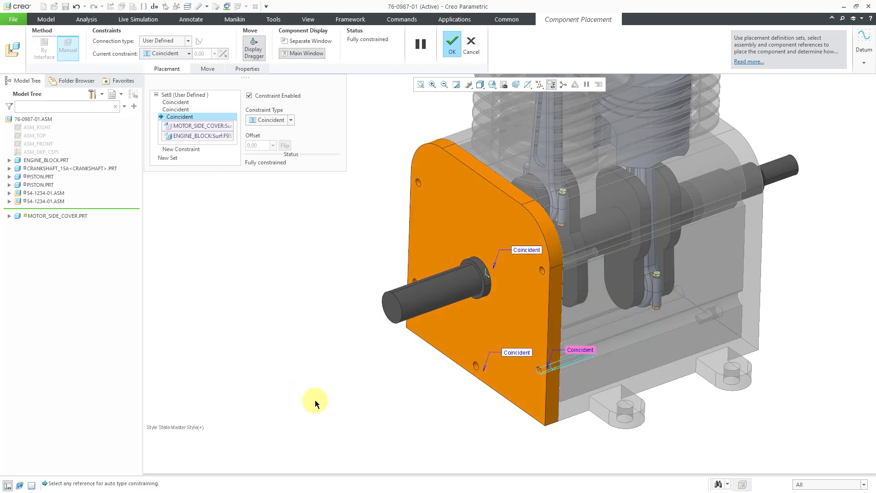
pyautogui.scroll(3, 315, 395)
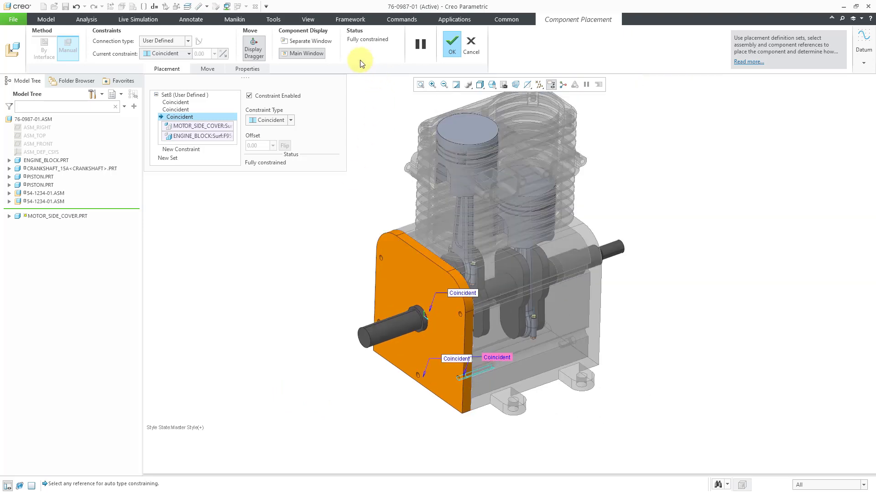
pyautogui.click(451, 49)
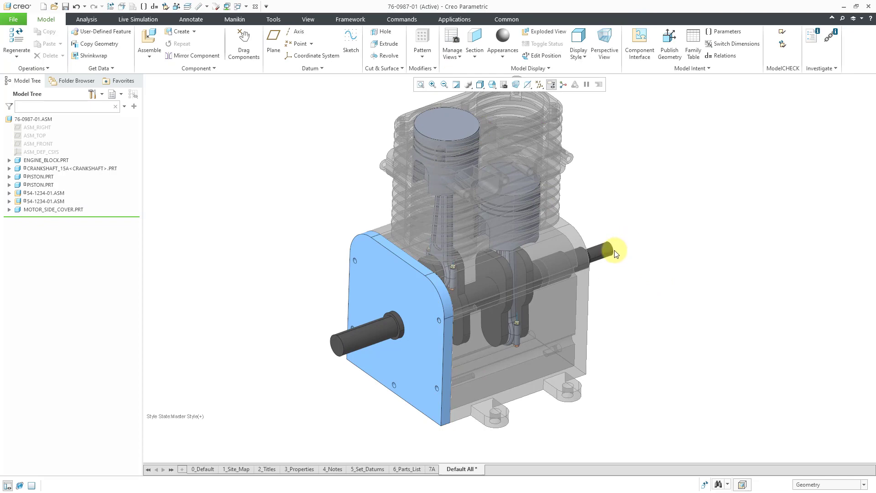
# Find cylinder_head.prt in the Replace folder with the filter HE and bring it into the assembly
pyautogui.moveTo(609, 251)
pyautogui.mouseDown(button='middle')
pyautogui.moveTo(609, 290)
pyautogui.moveTo(575, 228)
pyautogui.moveTo(600, 264)
pyautogui.moveTo(599, 254)
pyautogui.mouseUp(button='middle')
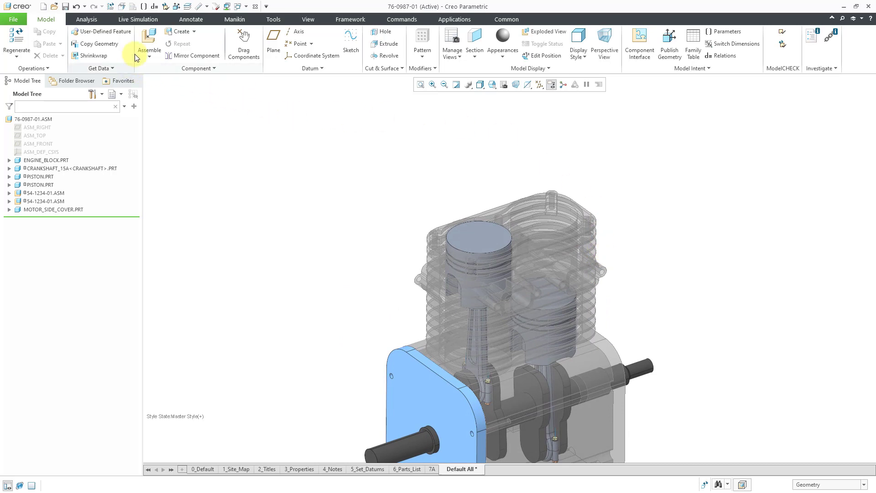
pyautogui.click(144, 38)
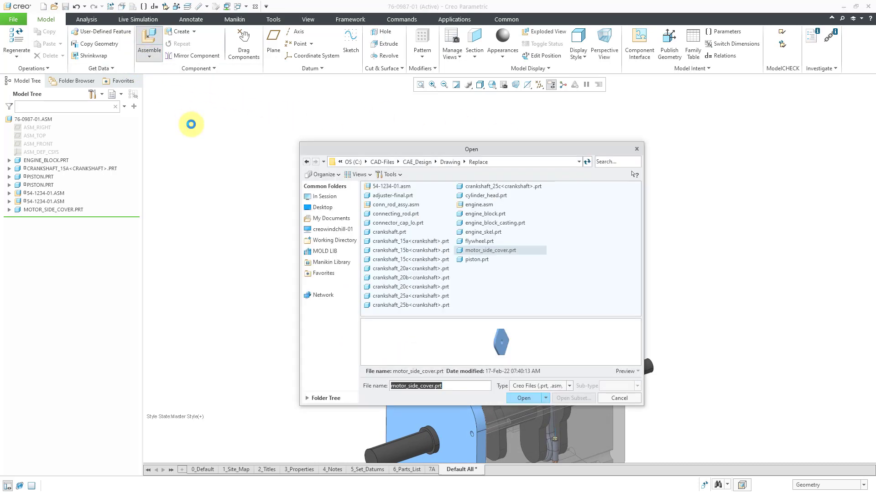
pyautogui.click(613, 159)
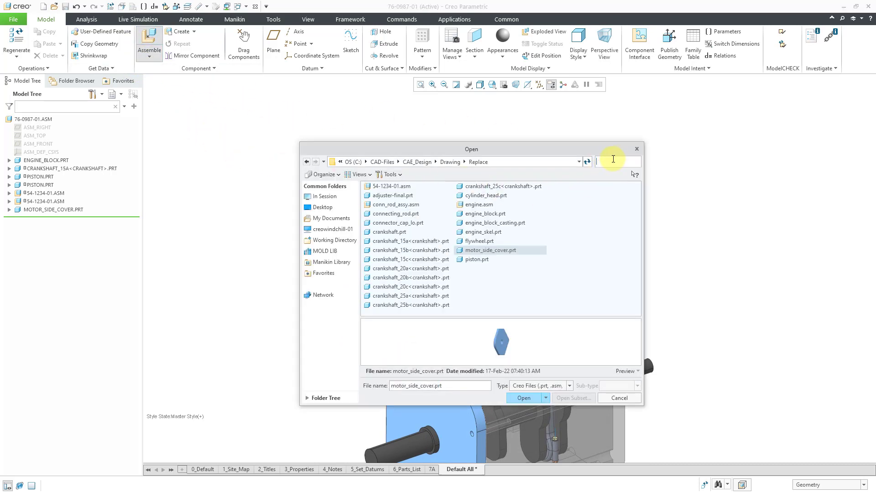
pyautogui.write('HE')
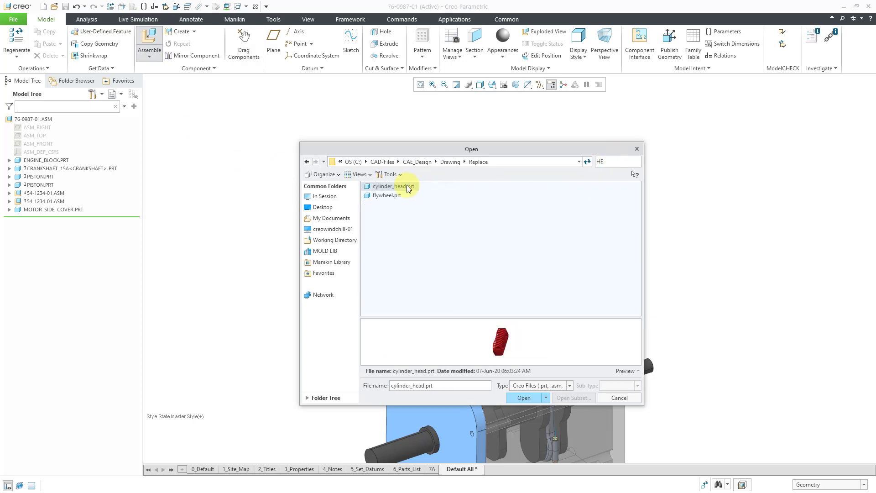
pyautogui.doubleClick(407, 186)
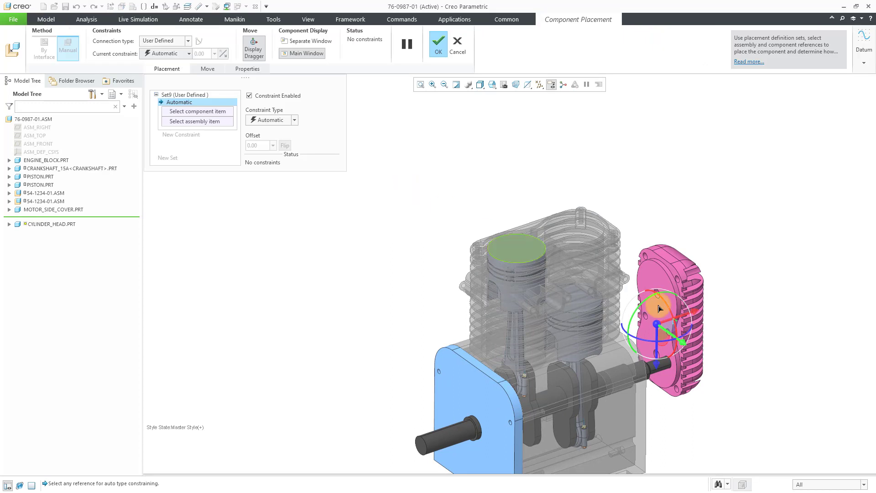
# Turn the cylinder head horizontal with its fins up and position it just above the engine block's cylinders
pyautogui.moveTo(689, 343); pyautogui.dragTo(632, 184)
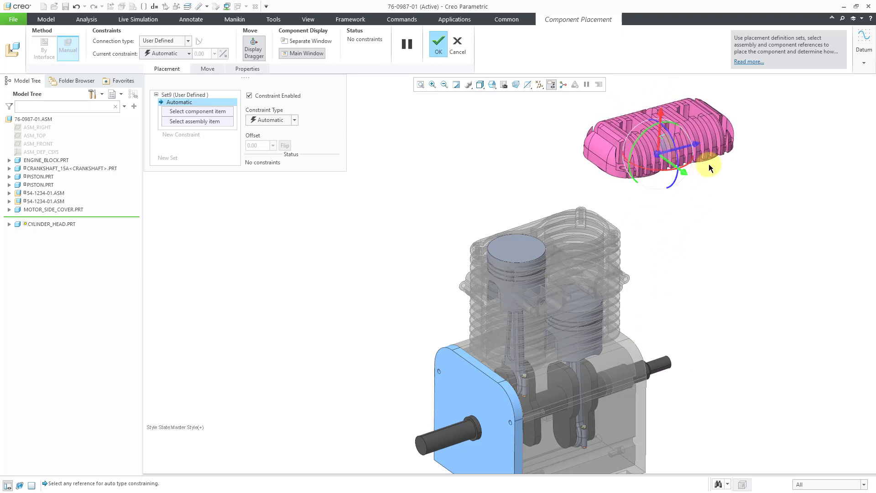
pyautogui.moveTo(696, 148); pyautogui.dragTo(573, 221)
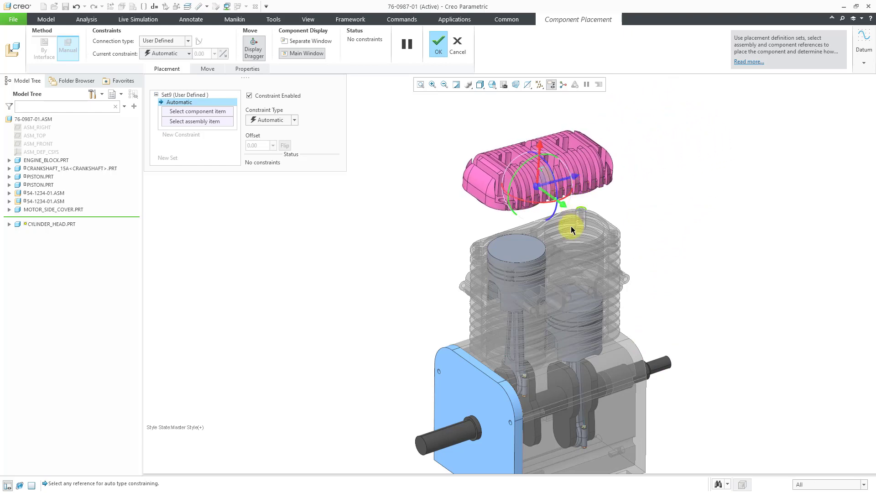
pyautogui.scroll(2, 560, 228)
pyautogui.scroll(3, 530, 299)
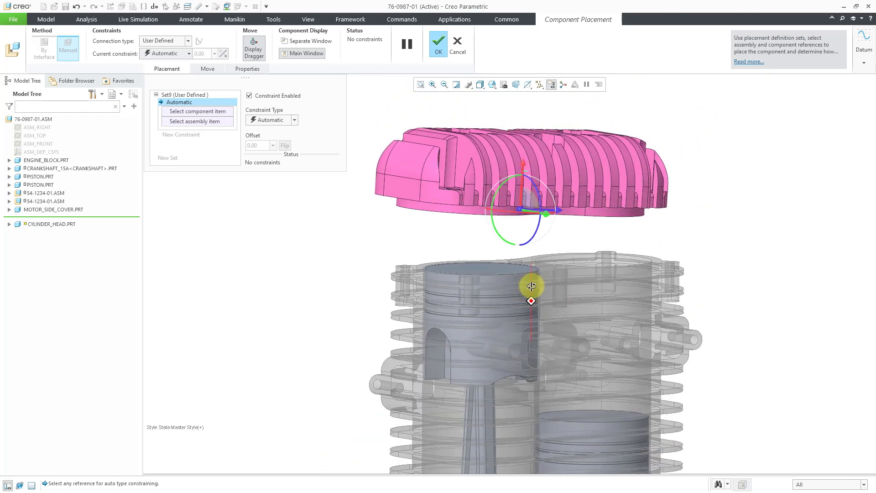
pyautogui.moveTo(530, 299); pyautogui.dragTo(504, 264, button='middle')
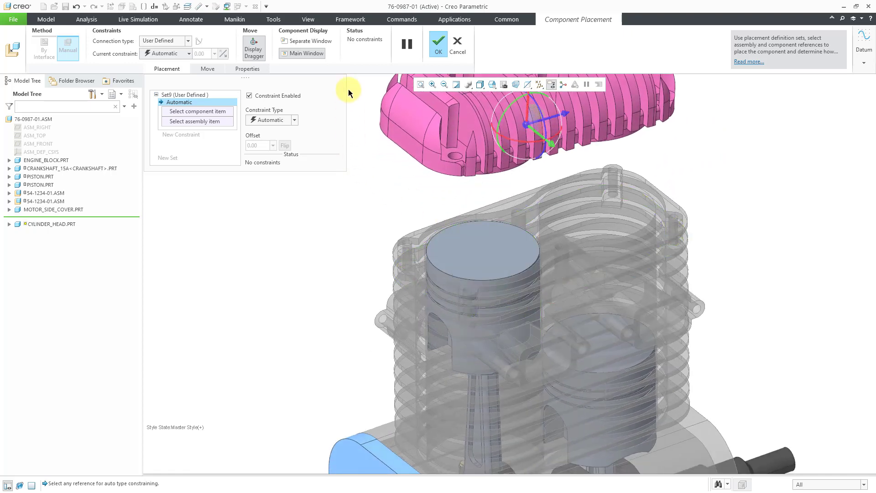
# Show the cylinder head in a separate window and make its underside Coincident with the engine block's top face
pyautogui.click(319, 43)
pyautogui.moveTo(750, 196); pyautogui.dragTo(676, 217, button='middle')
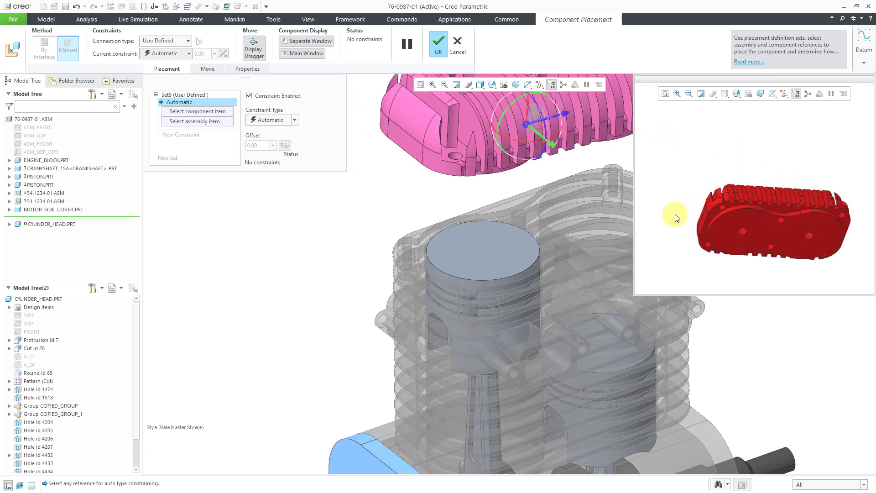
pyautogui.click(732, 203)
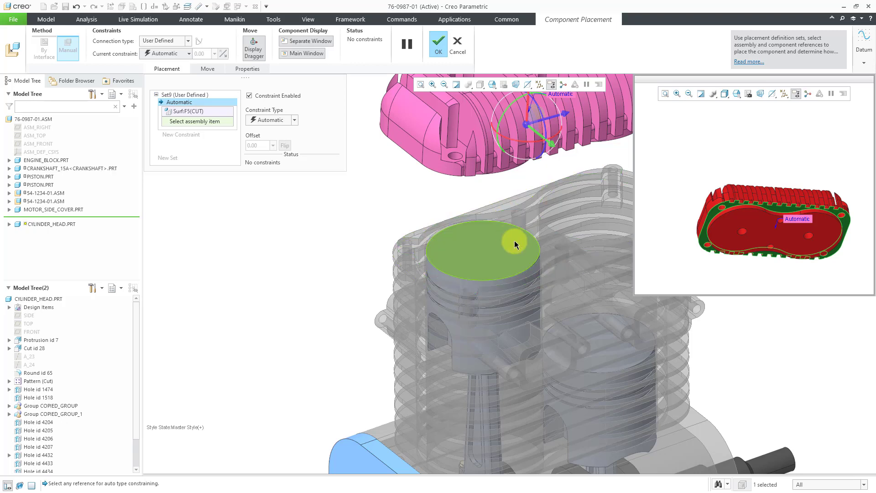
pyautogui.moveTo(513, 240); pyautogui.dragTo(512, 215, button='middle')
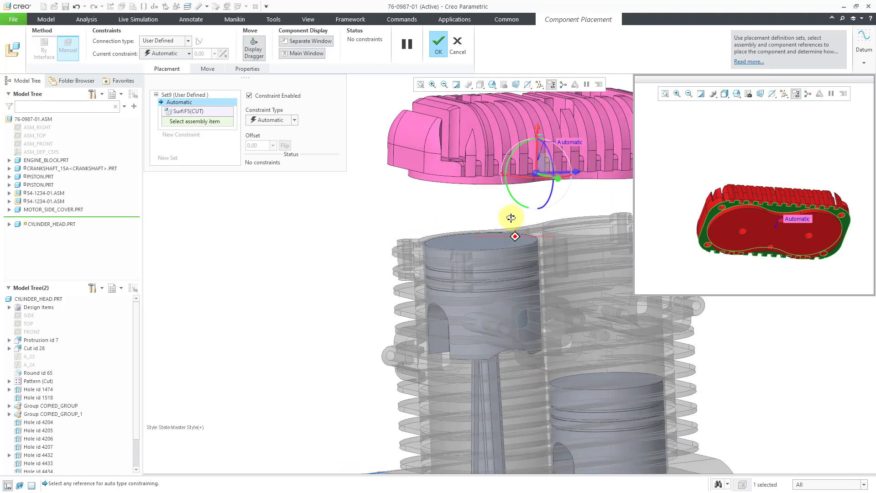
pyautogui.click(435, 234)
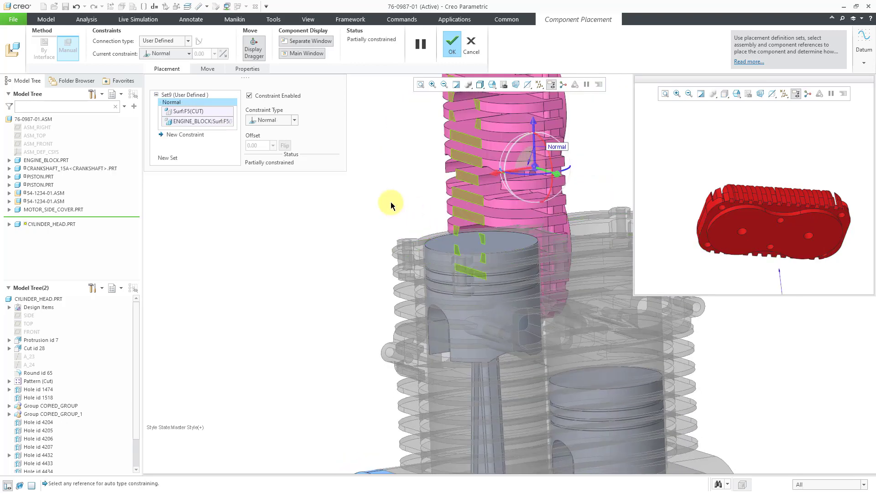
pyautogui.click(293, 120)
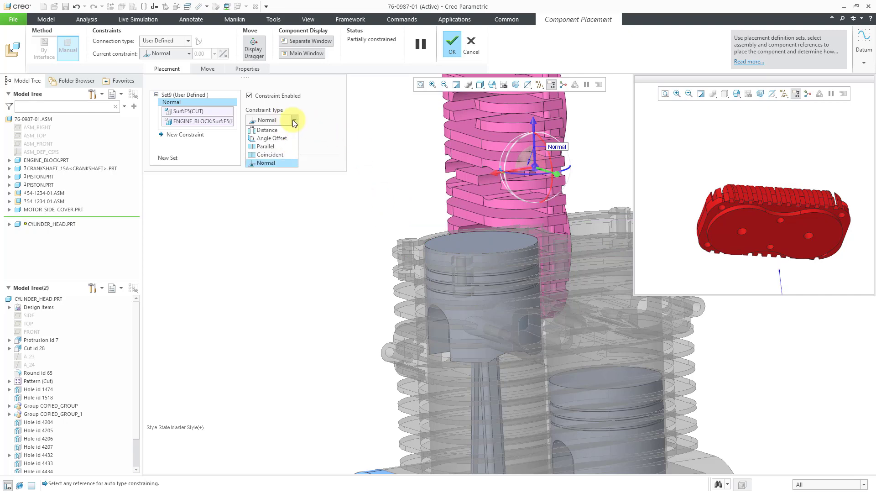
pyautogui.click(293, 154)
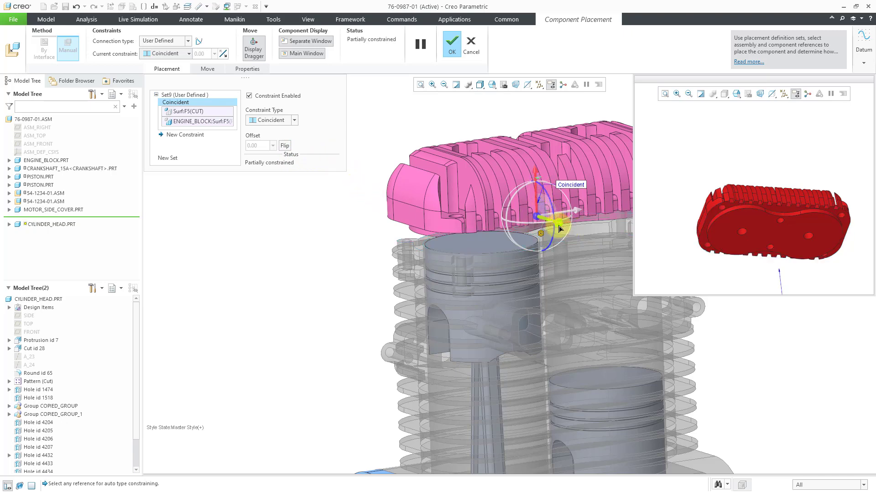
# Make the cylinder head's rounded lower edge surface Coincident with the matching cylinder surface at one end of the engine block
pyautogui.moveTo(557, 225); pyautogui.dragTo(530, 187)
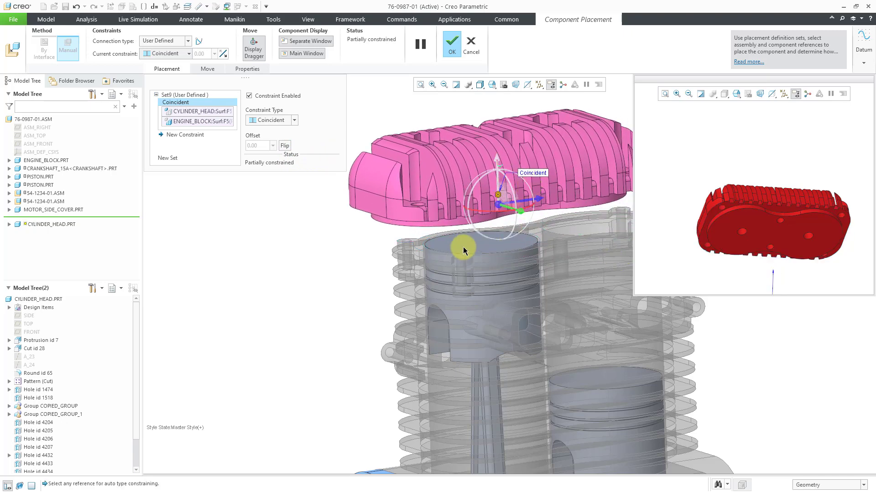
pyautogui.scroll(4, 413, 240)
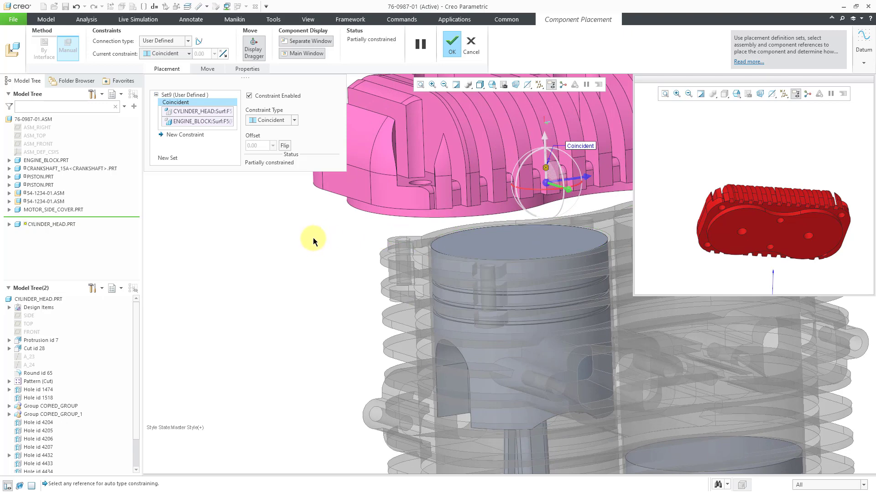
pyautogui.click(197, 136)
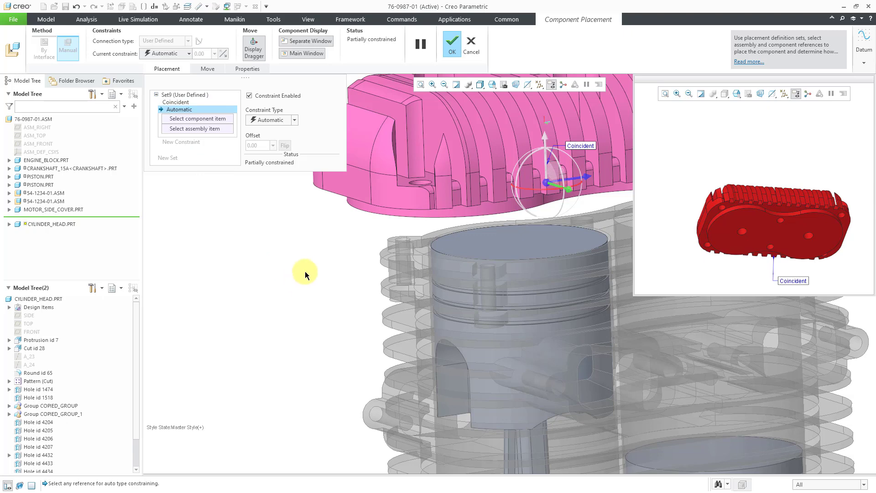
pyautogui.click(385, 212)
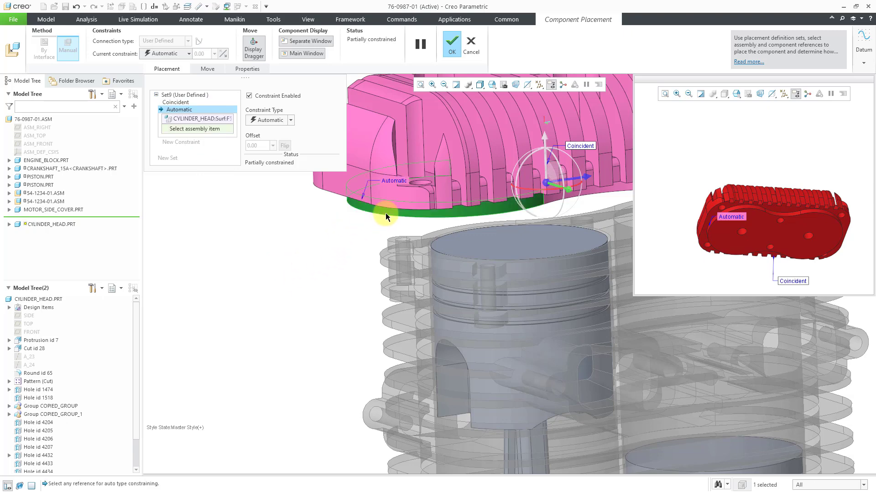
pyautogui.click(603, 235)
pyautogui.scroll(-3, 313, 196)
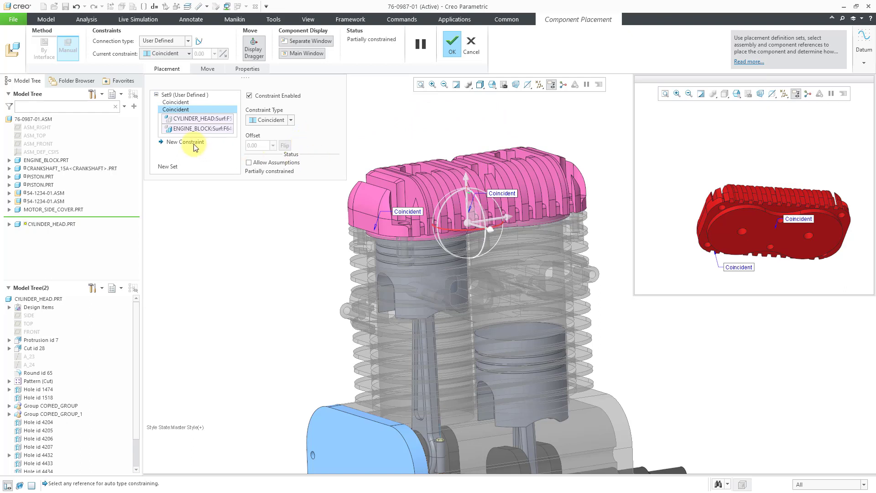
pyautogui.click(248, 164)
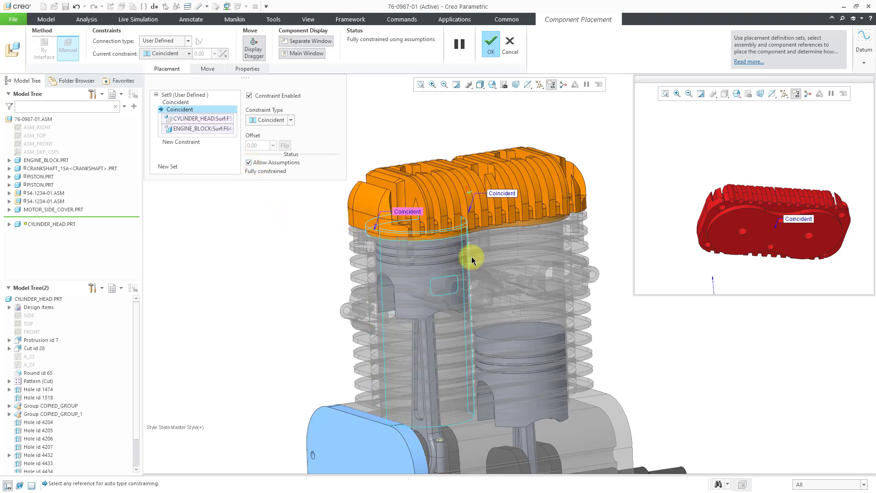
pyautogui.moveTo(472, 260)
pyautogui.mouseDown(button='middle')
pyautogui.moveTo(448, 266)
pyautogui.moveTo(471, 261)
pyautogui.moveTo(473, 274)
pyautogui.moveTo(471, 264)
pyautogui.moveTo(485, 265)
pyautogui.moveTo(471, 268)
pyautogui.mouseUp(button='middle')
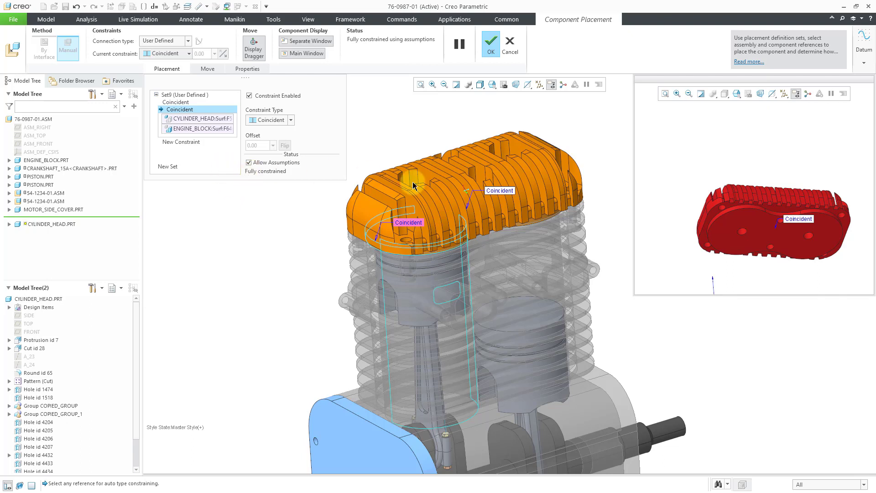
pyautogui.click(249, 163)
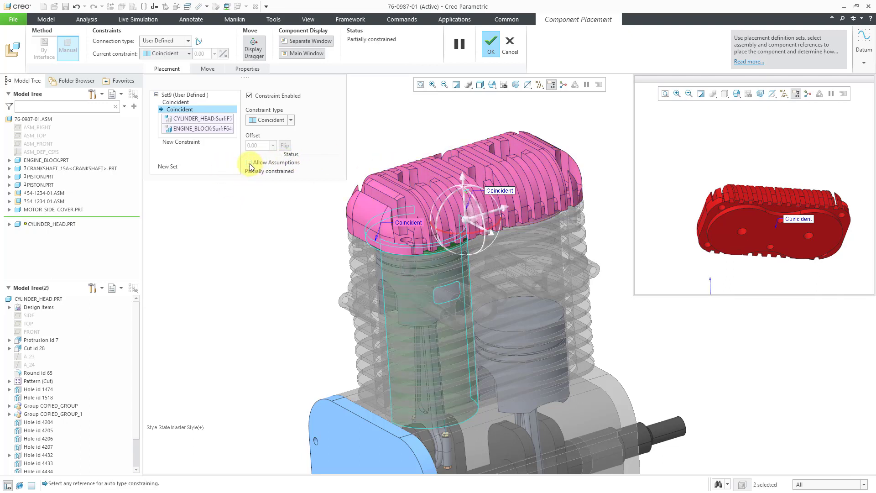
# Swing the cylinder head out of line, orient its other rounded end surface to the engine block's second cylinder surface, and finish the placement
pyautogui.moveTo(494, 229)
pyautogui.mouseDown()
pyautogui.moveTo(499, 209)
pyautogui.moveTo(505, 215)
pyautogui.mouseUp()
pyautogui.scroll(2, 579, 170)
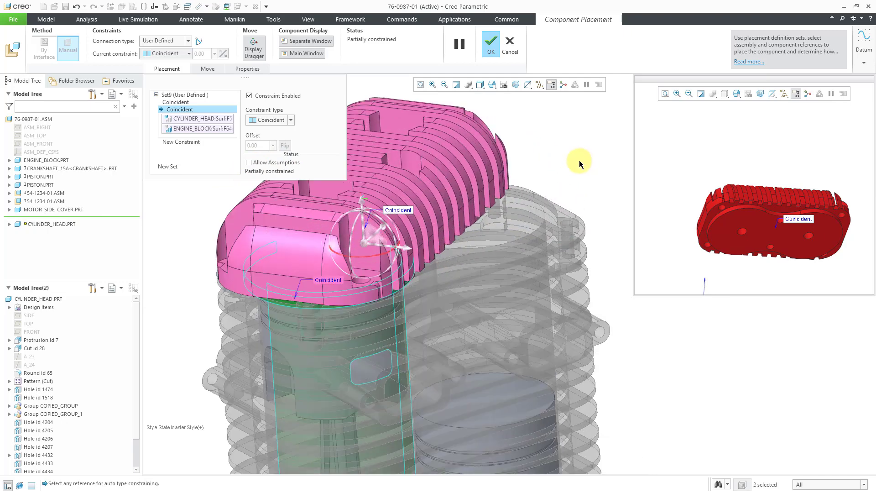
pyautogui.click(191, 145)
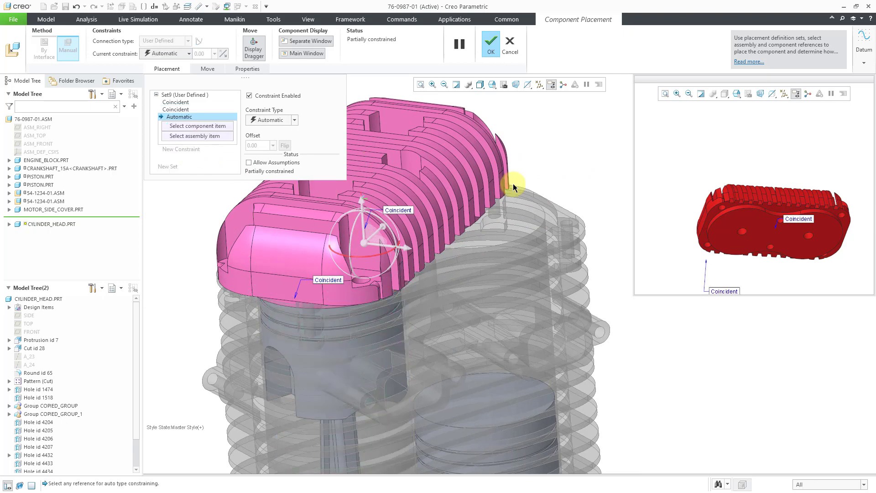
pyautogui.click(519, 214)
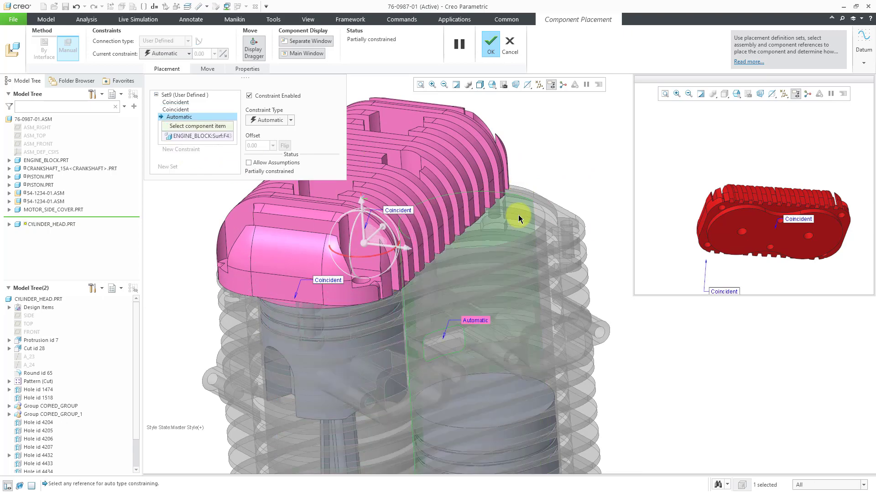
pyautogui.click(822, 213)
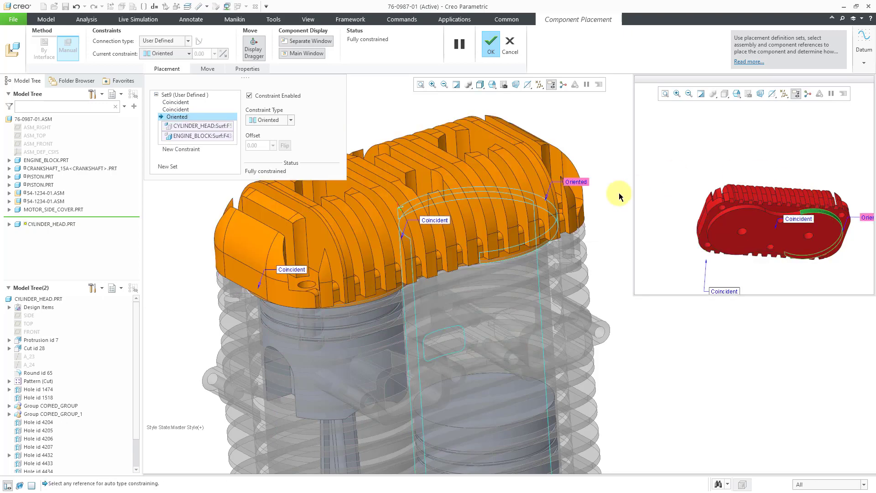
pyautogui.scroll(2, 616, 190)
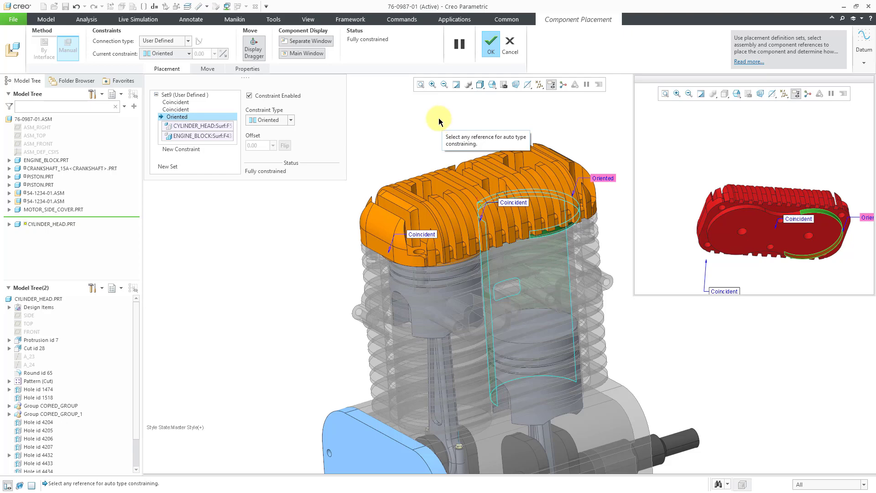
pyautogui.click(490, 44)
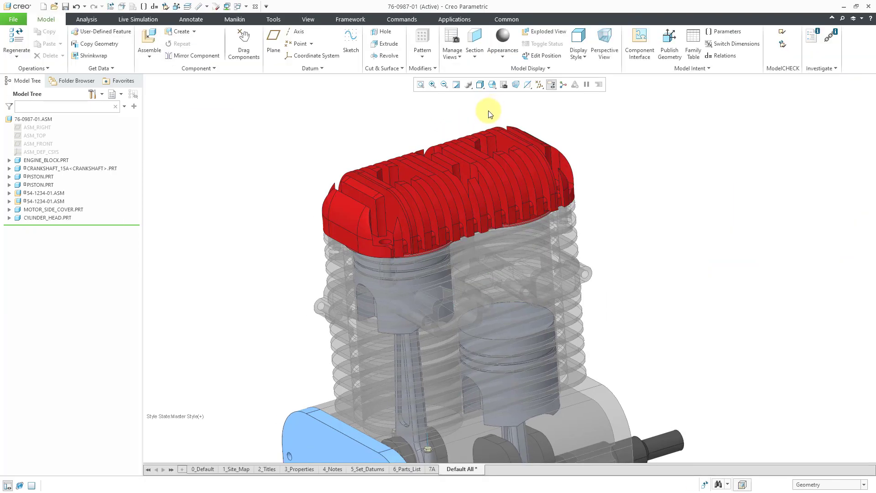
# Bring flywheel.prt from the Replace folder into the assembly and make its centre hole Coincident with the crankshaft's cylindrical surface
pyautogui.scroll(-3, 489, 117)
pyautogui.moveTo(527, 168); pyautogui.dragTo(479, 173, button='middle')
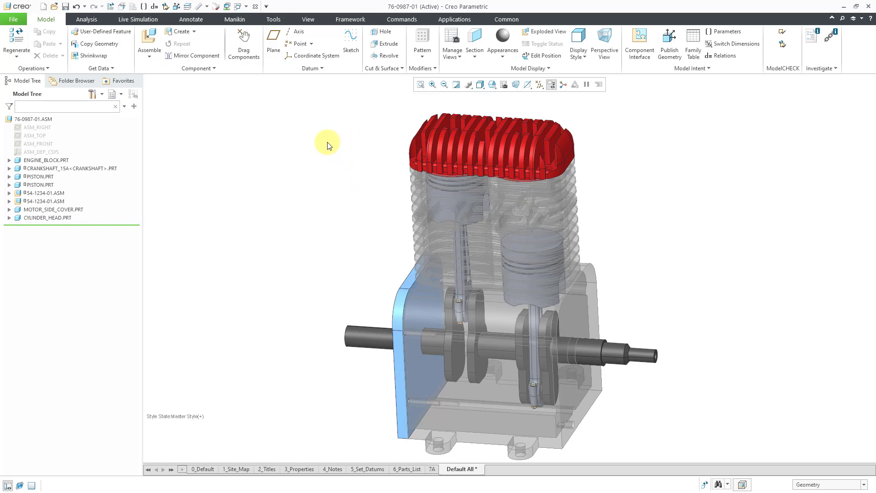
pyautogui.click(148, 36)
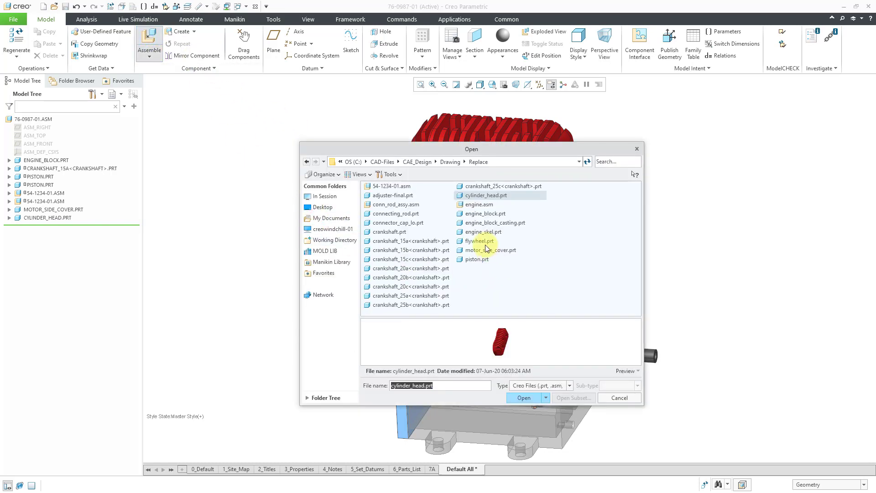
pyautogui.doubleClick(479, 241)
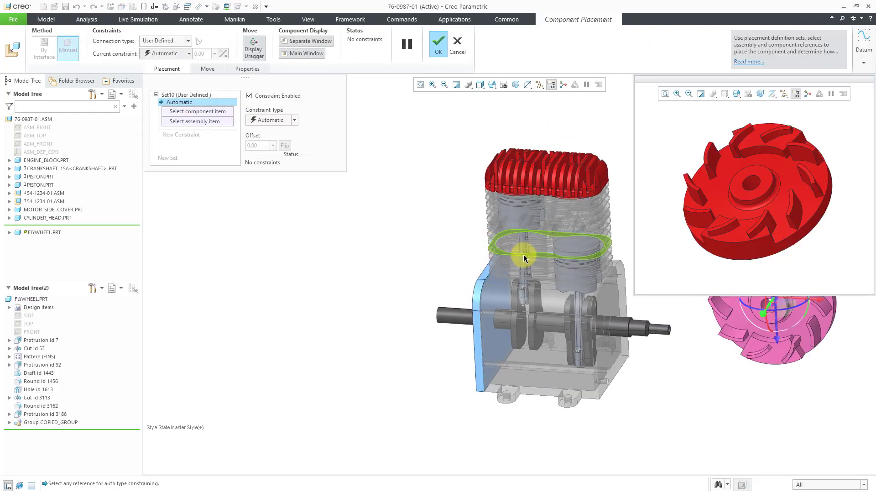
pyautogui.scroll(3, 486, 242)
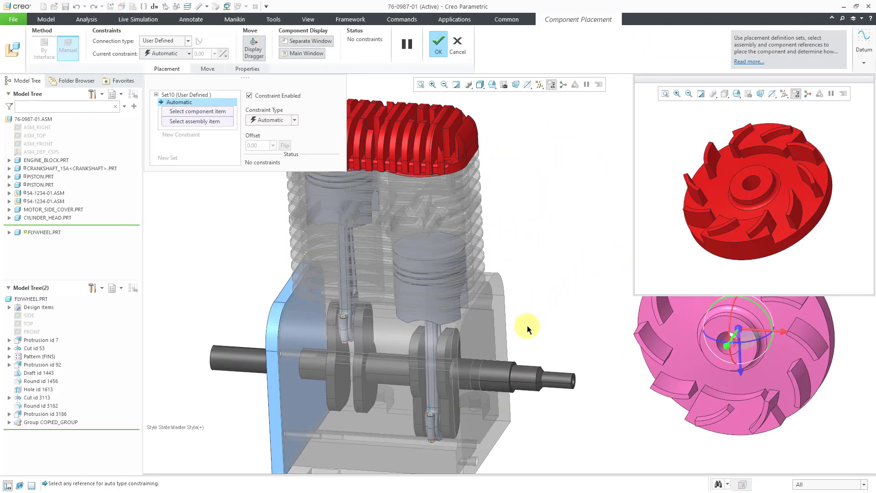
pyautogui.click(505, 368)
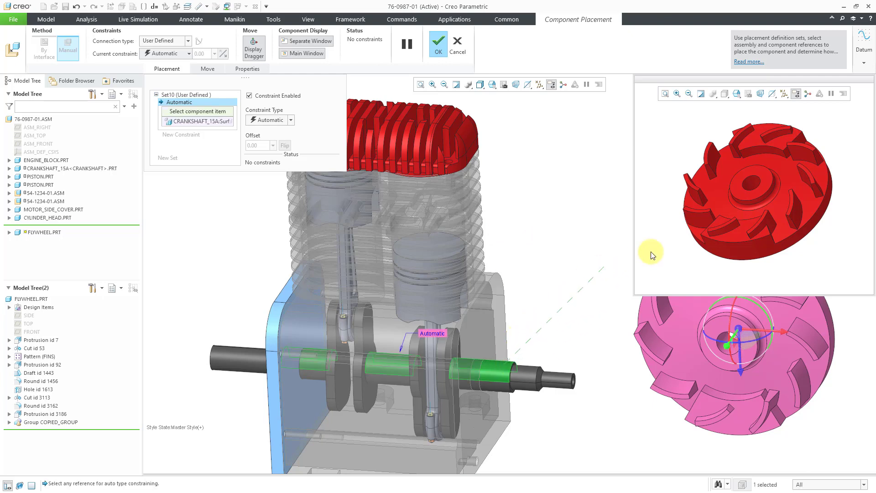
pyautogui.click(751, 188)
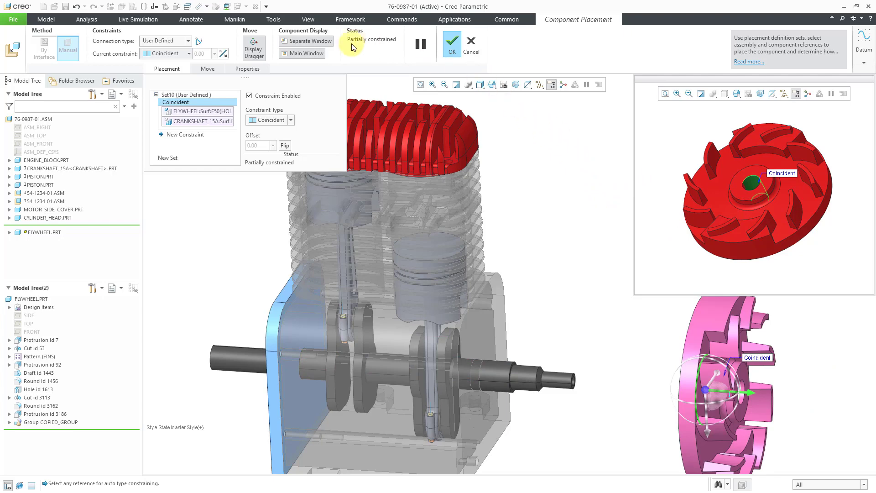
# Hide the separate component window and make the flywheel's flat hub face Coincident with the crankshaft's shoulder face outside the block
pyautogui.click(322, 46)
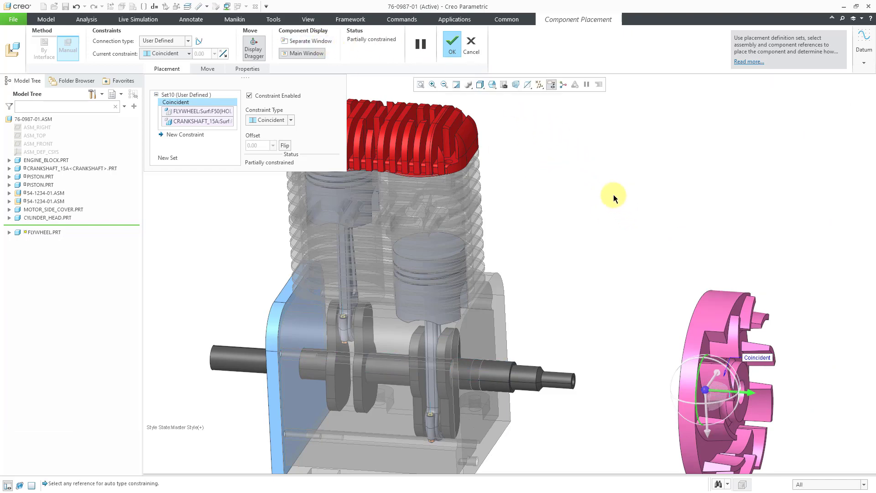
pyautogui.moveTo(621, 218); pyautogui.dragTo(615, 219, button='middle')
pyautogui.scroll(-6, 551, 322)
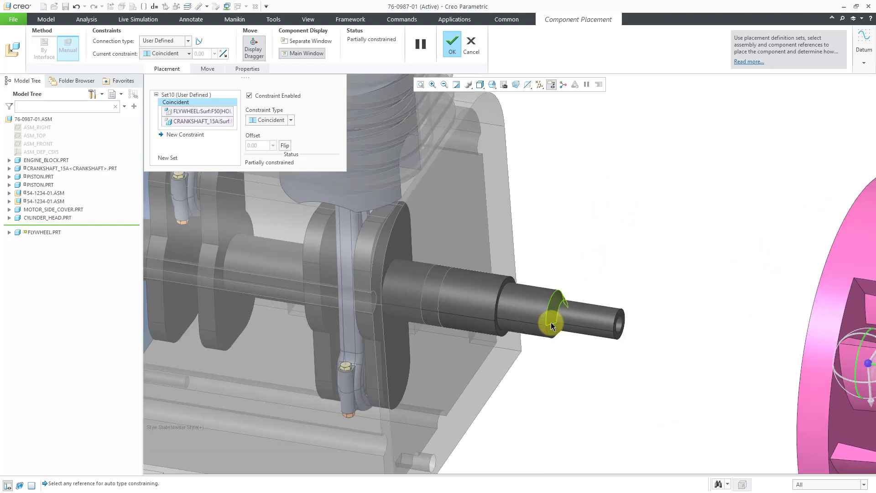
pyautogui.click(508, 270)
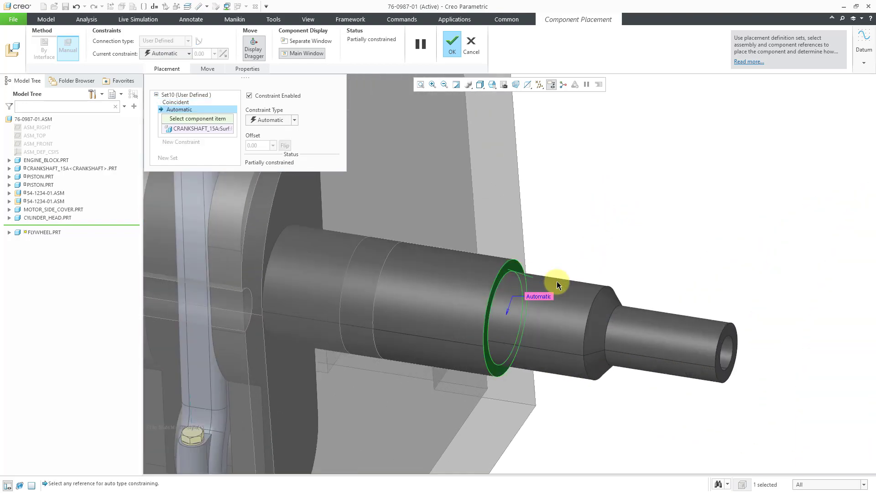
pyautogui.scroll(5, 557, 284)
pyautogui.moveTo(585, 329); pyautogui.dragTo(601, 314, button='middle')
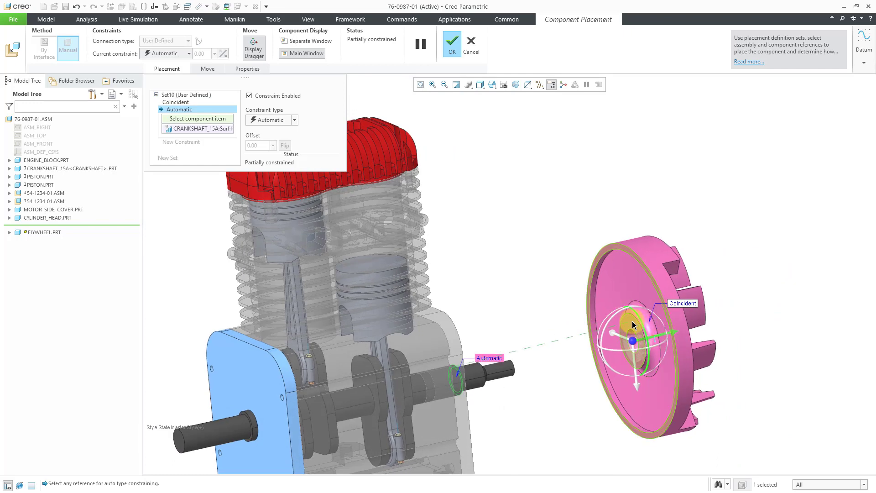
pyautogui.click(631, 321)
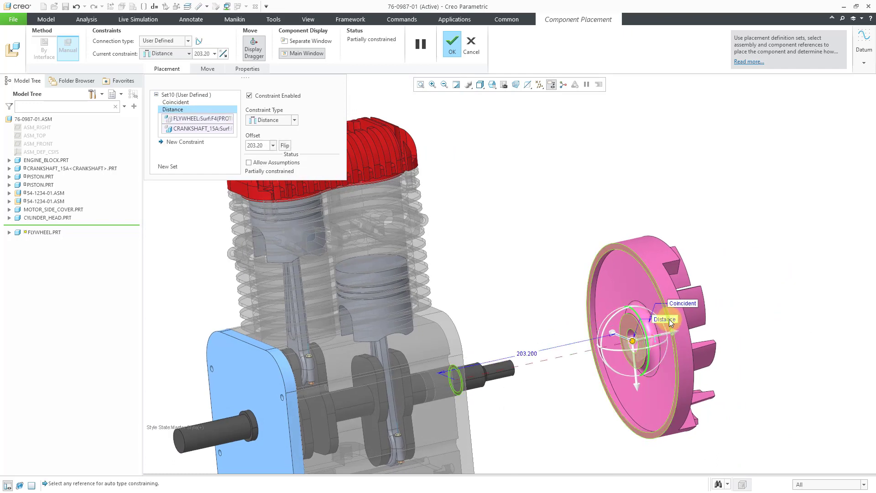
pyautogui.click(664, 321)
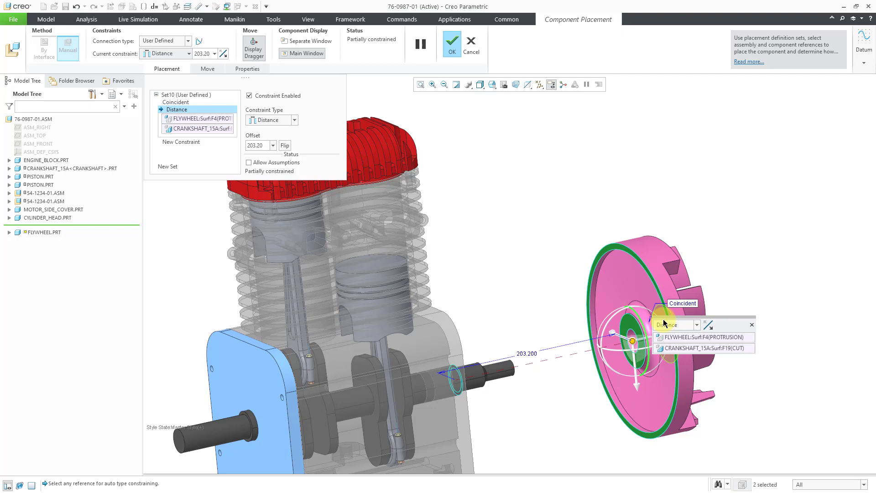
pyautogui.click(698, 325)
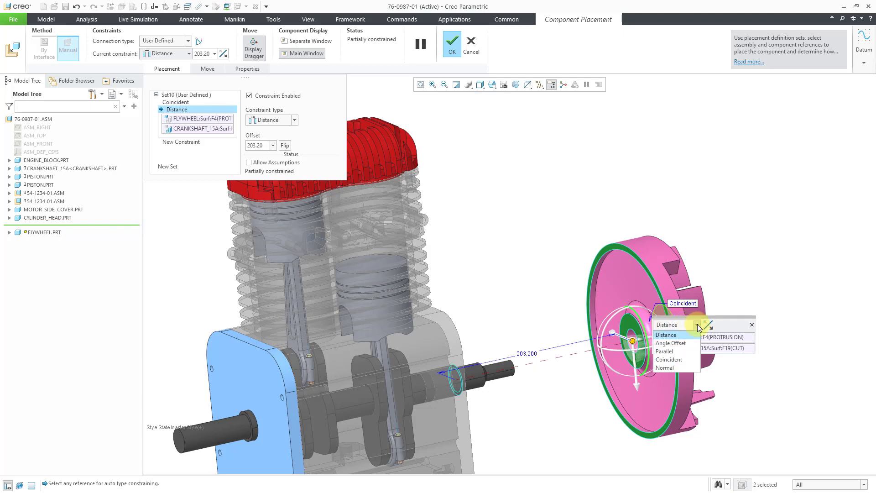
pyautogui.click(668, 359)
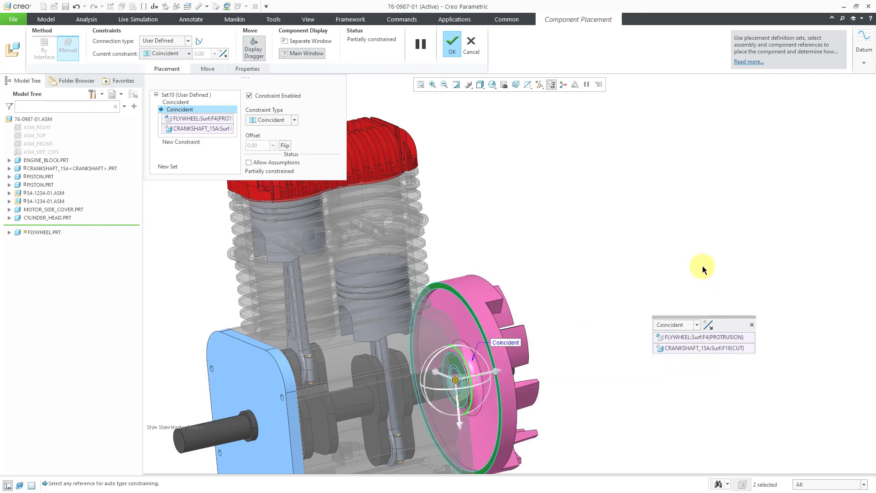
# Allow assumptions for the flywheel's constraints and finish placing it
pyautogui.scroll(-3, 707, 223)
pyautogui.moveTo(604, 248); pyautogui.dragTo(528, 229, button='middle')
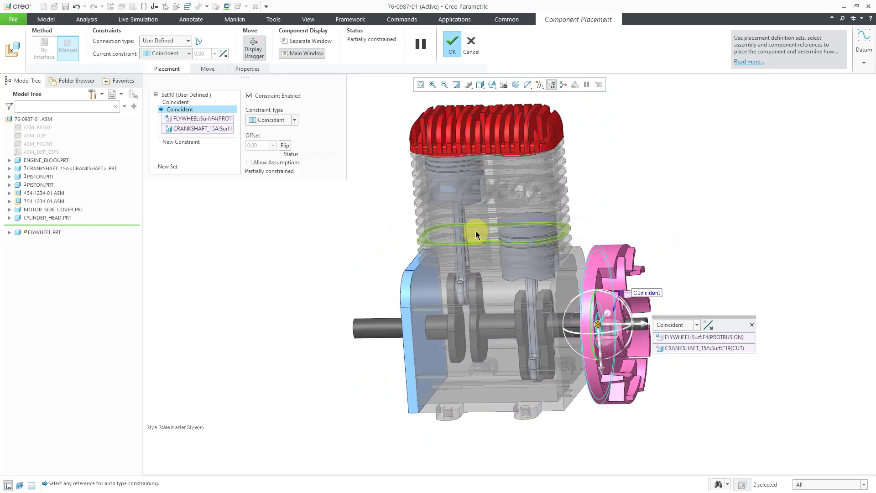
pyautogui.click(267, 166)
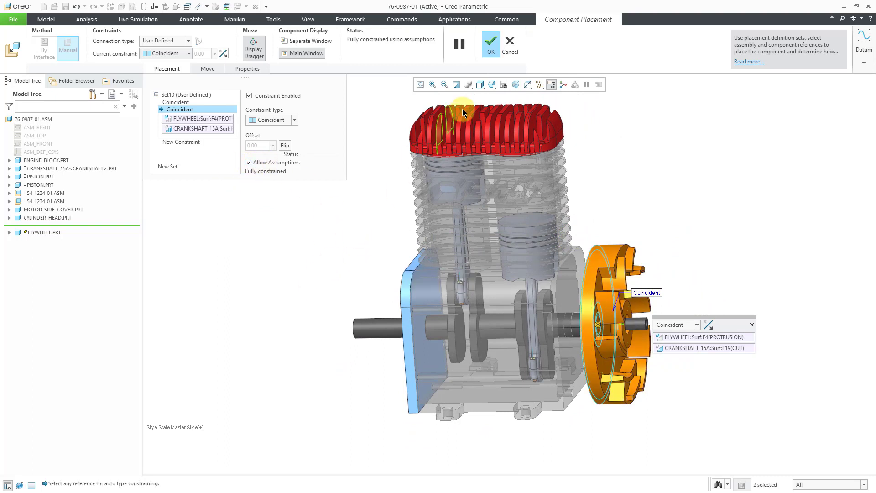
pyautogui.click(491, 42)
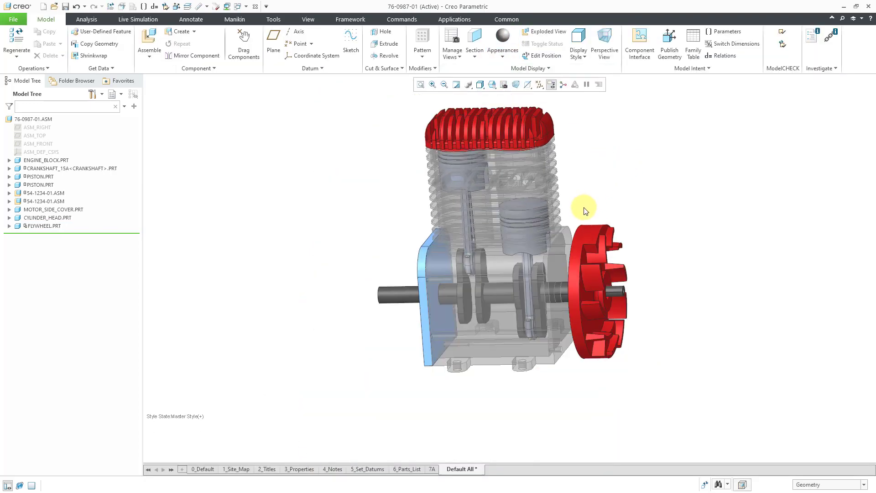
# Turn the crankshaft by its free end with Drag Components to check the engine's motion, restoring the original position on exit
pyautogui.moveTo(596, 198); pyautogui.dragTo(627, 194, button='middle')
pyautogui.scroll(2, 393, 141)
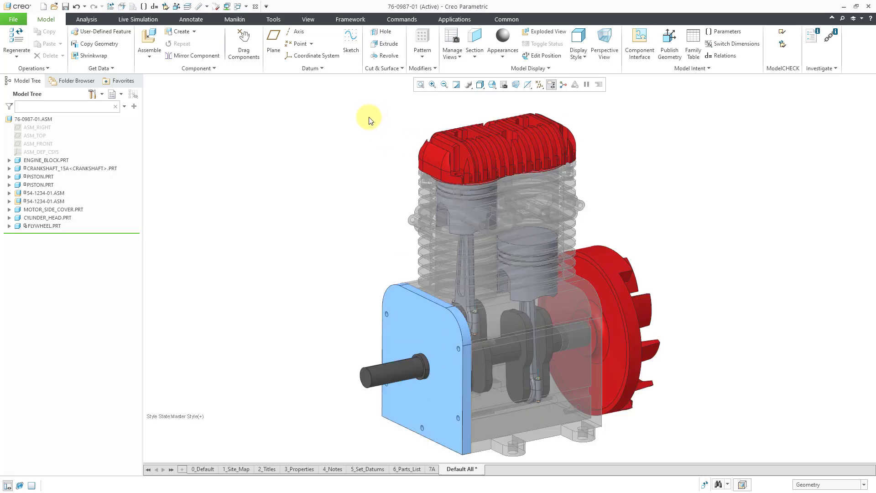
pyautogui.click(244, 50)
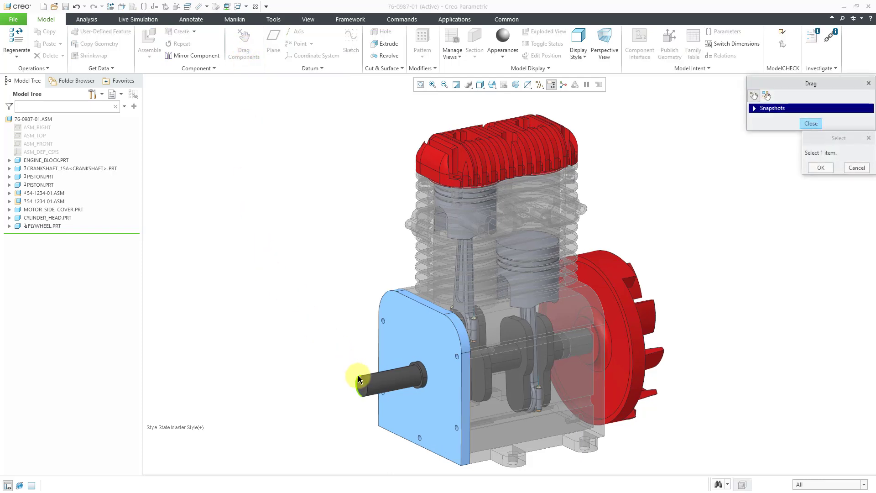
pyautogui.click(360, 380)
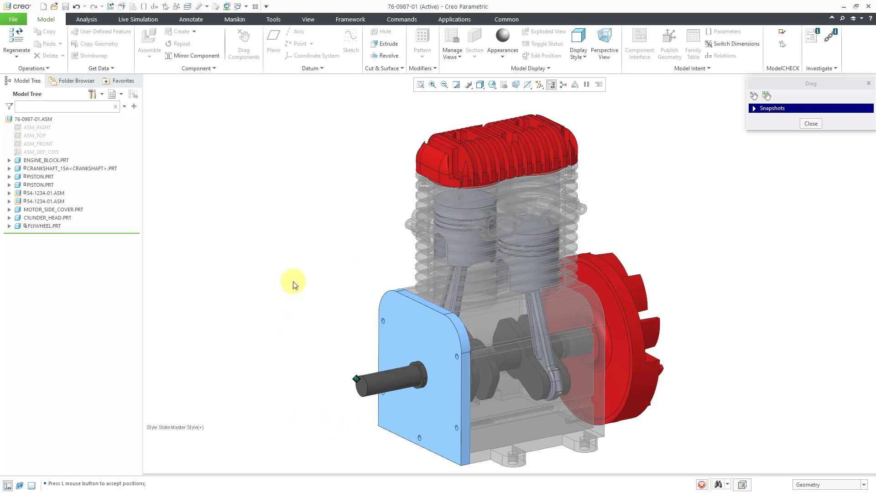
pyautogui.middleClick(295, 247)
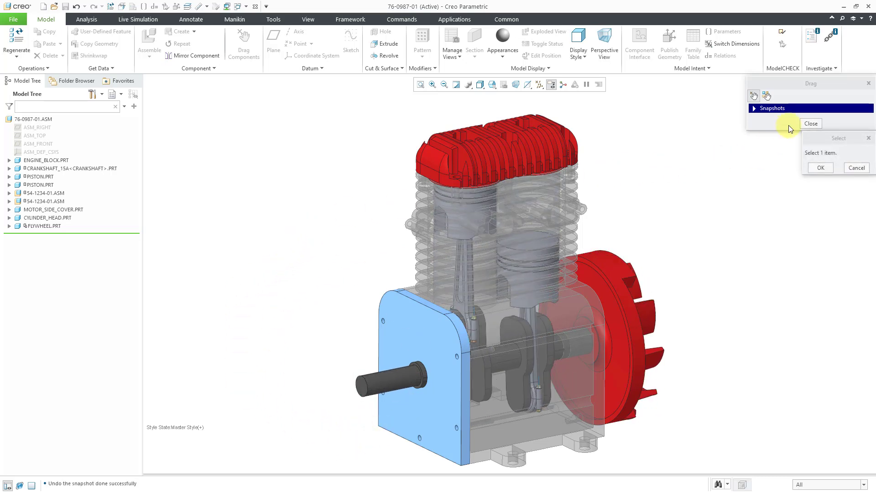
pyautogui.click(808, 124)
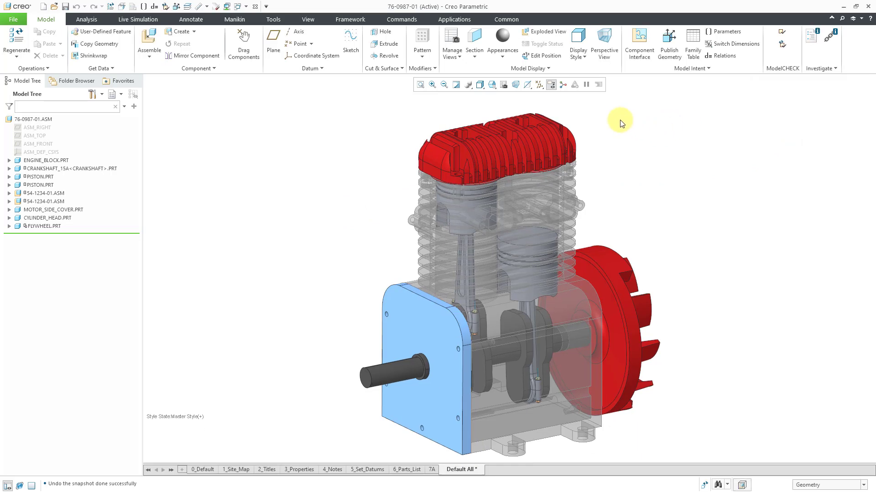